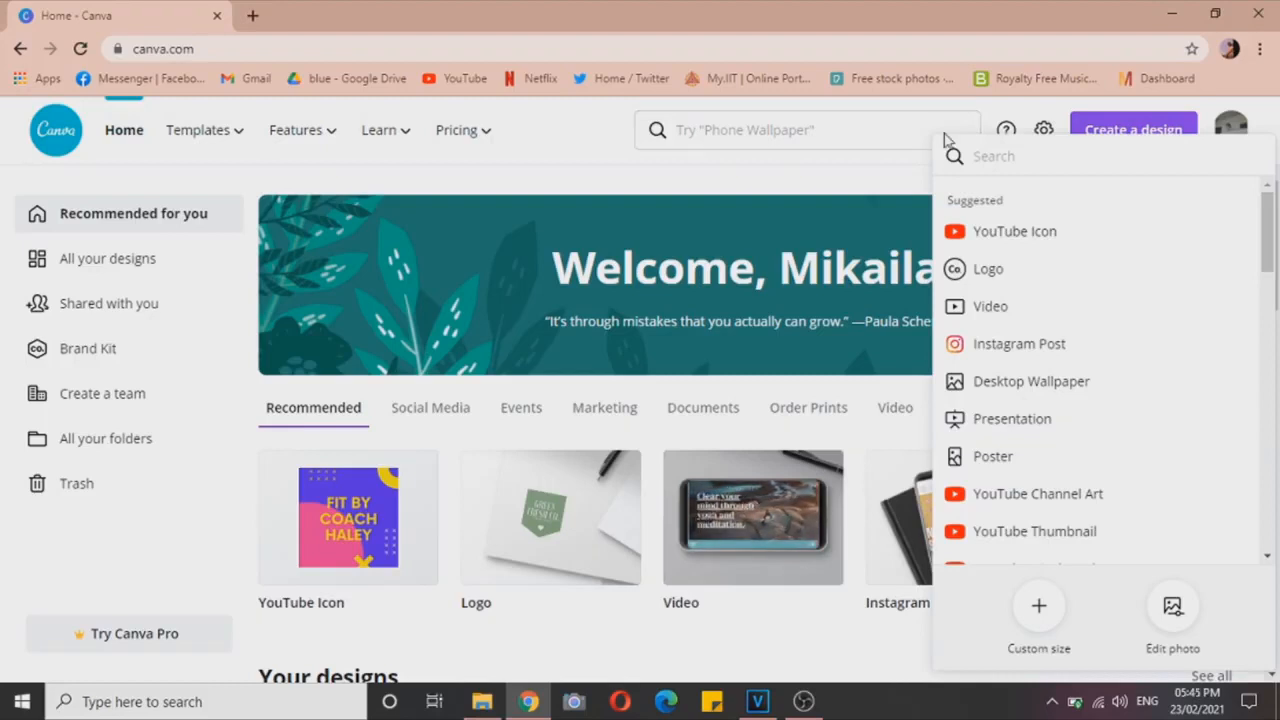
Create a Poster (Landscape) design and apply the green Black Friday Sale template from the suggested templates.
left_click_drag(1270, 244, 1248, 563)
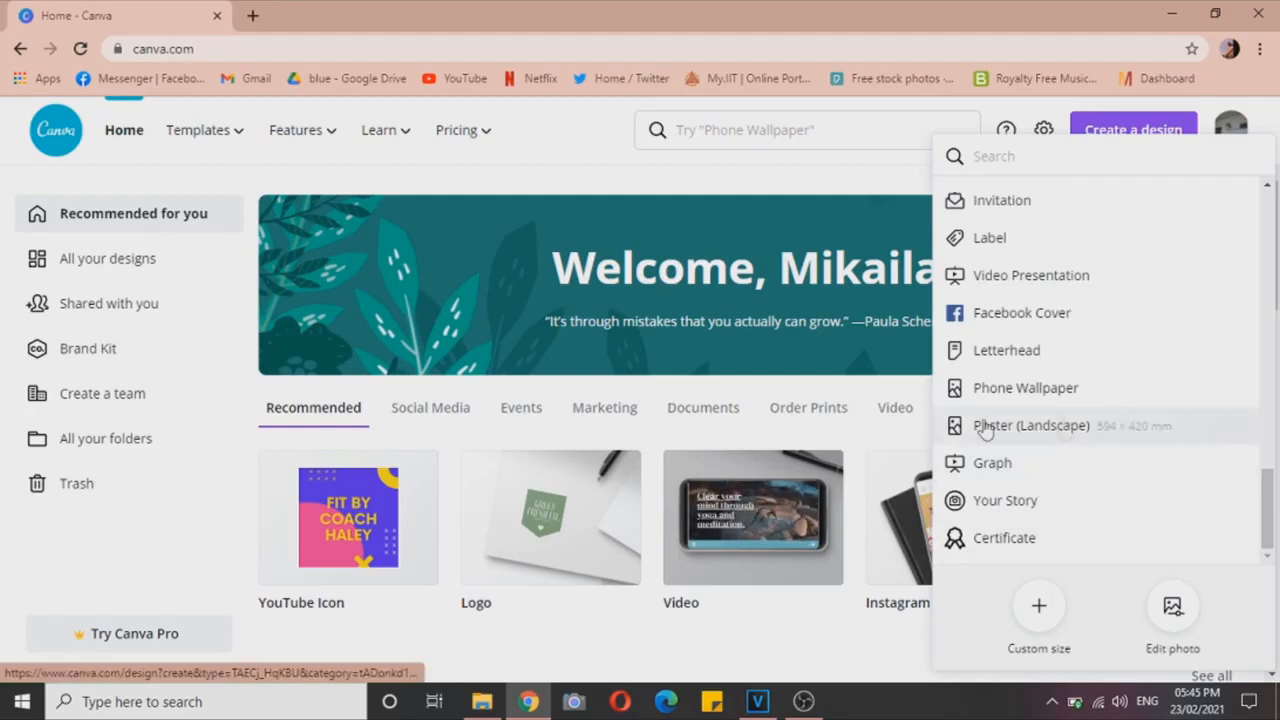
left_click(1090, 429)
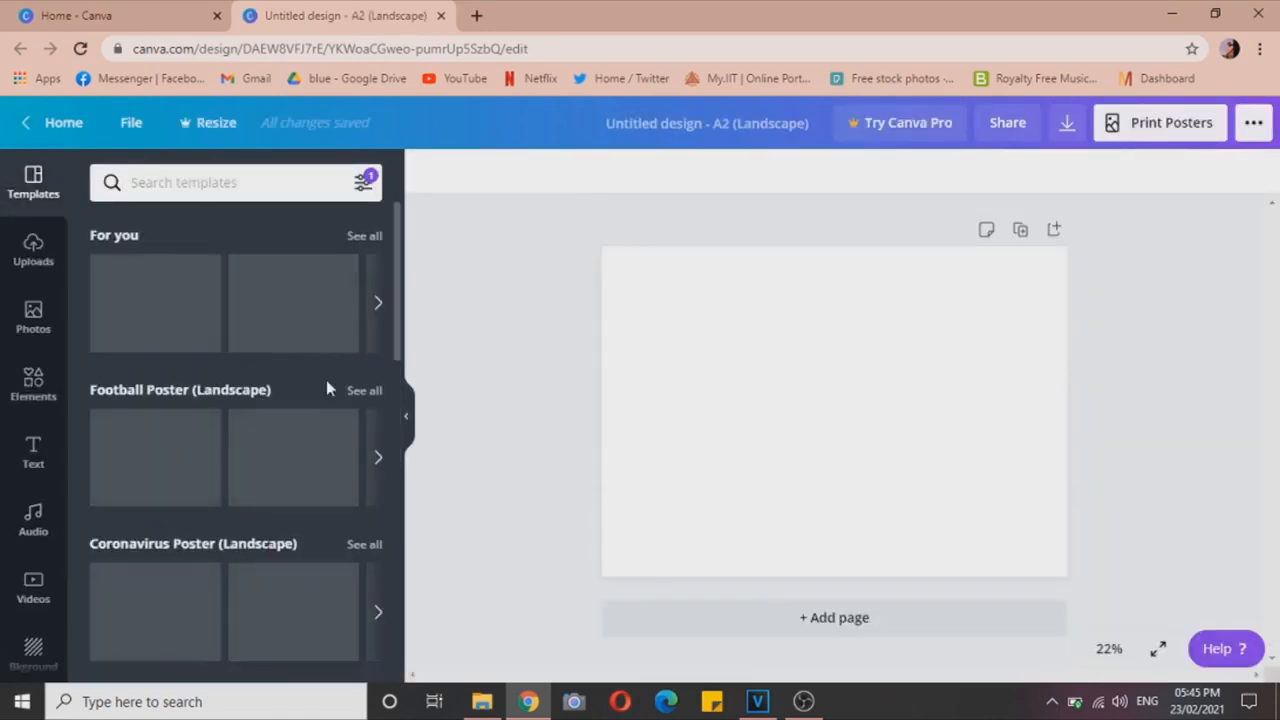
left_click(378, 457)
left_click(379, 459)
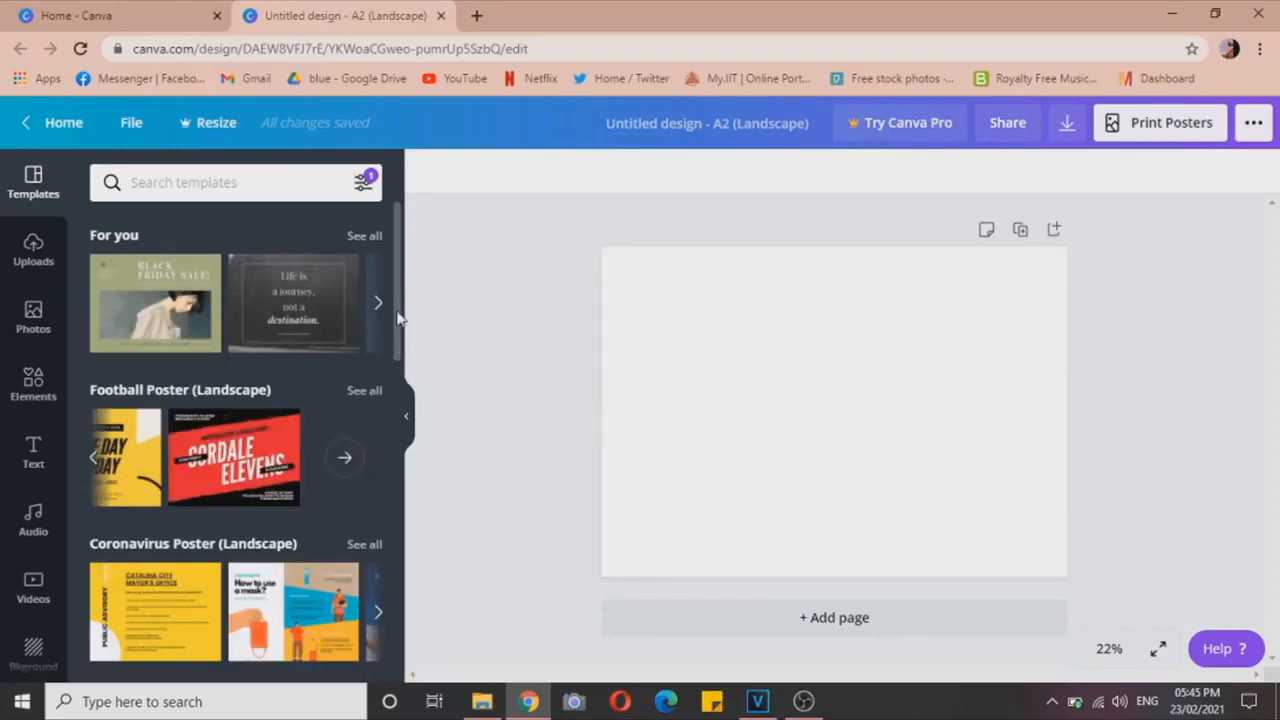
left_click(381, 308)
left_click(382, 303)
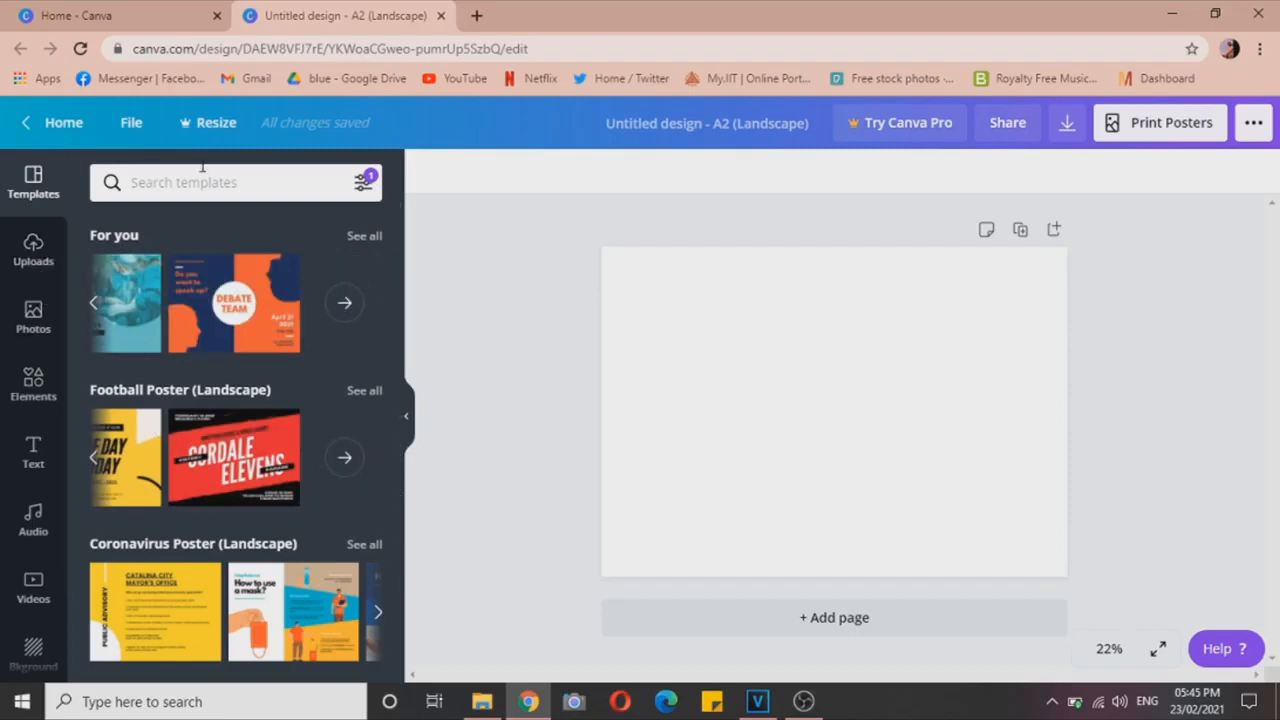
left_click(94, 305)
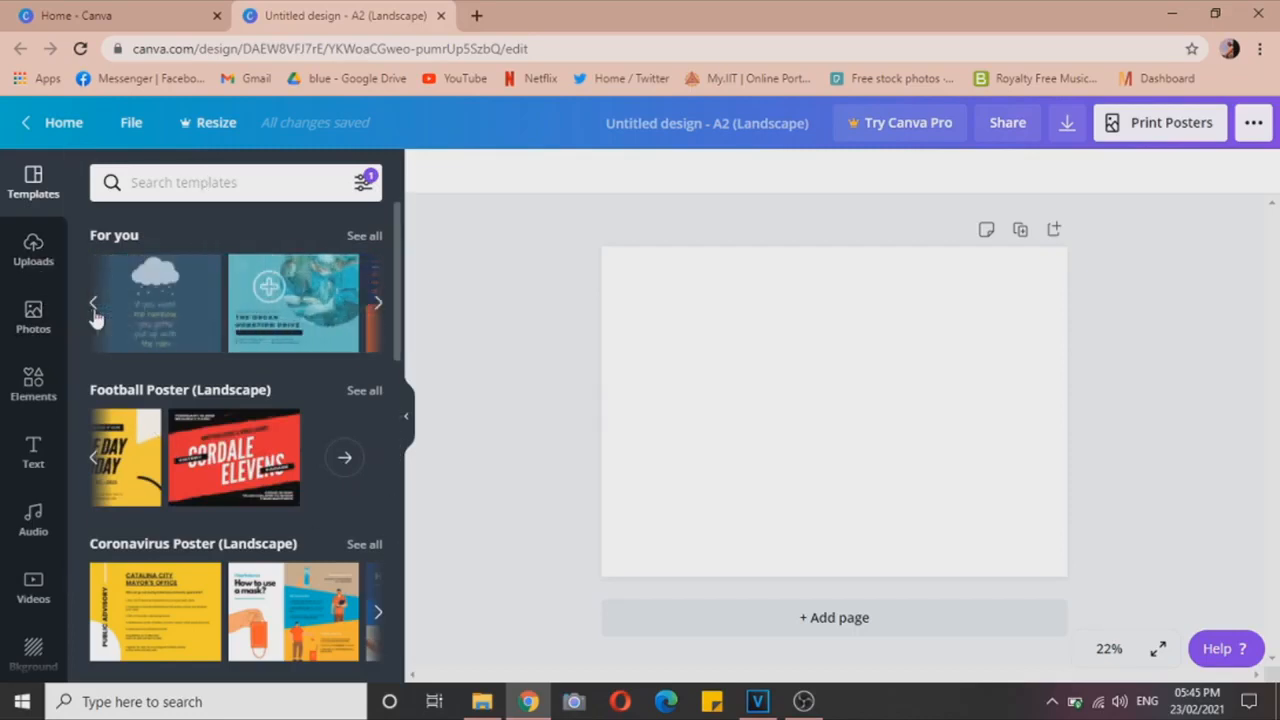
left_click(140, 305)
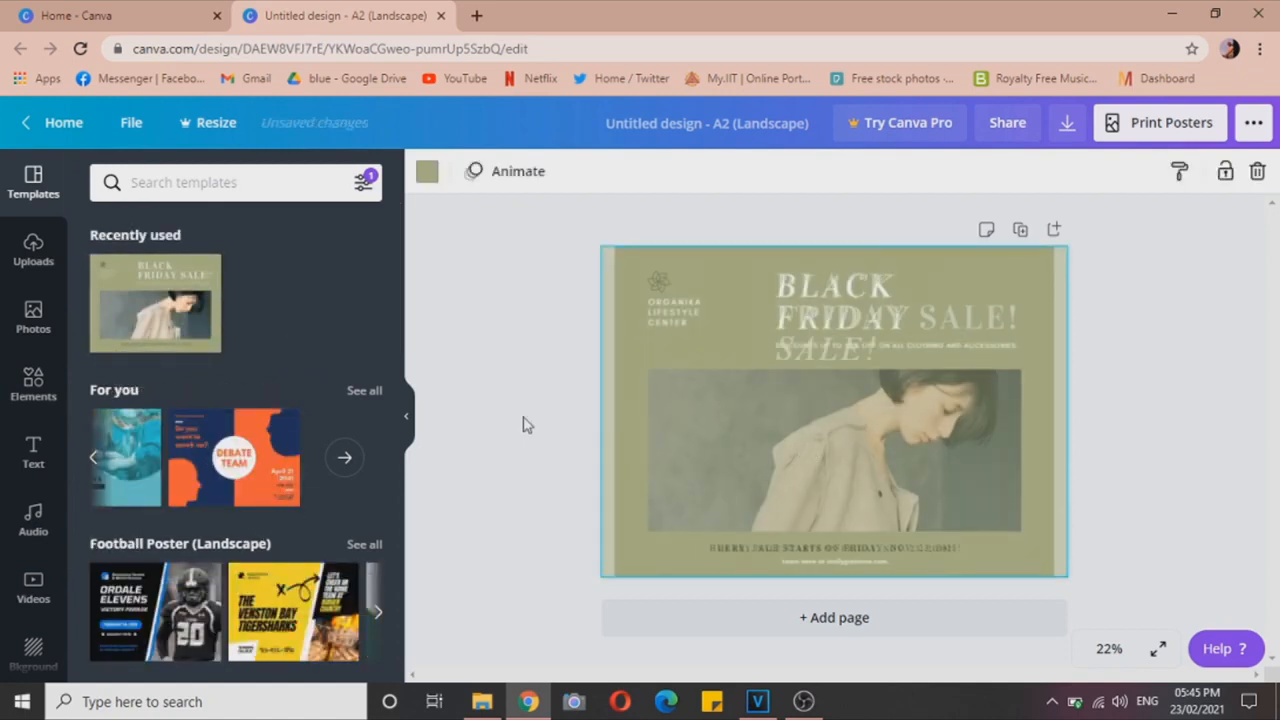
Delete the template's photo, Black Friday heading, logo group and bottom sale text from the page.
right_click(803, 497)
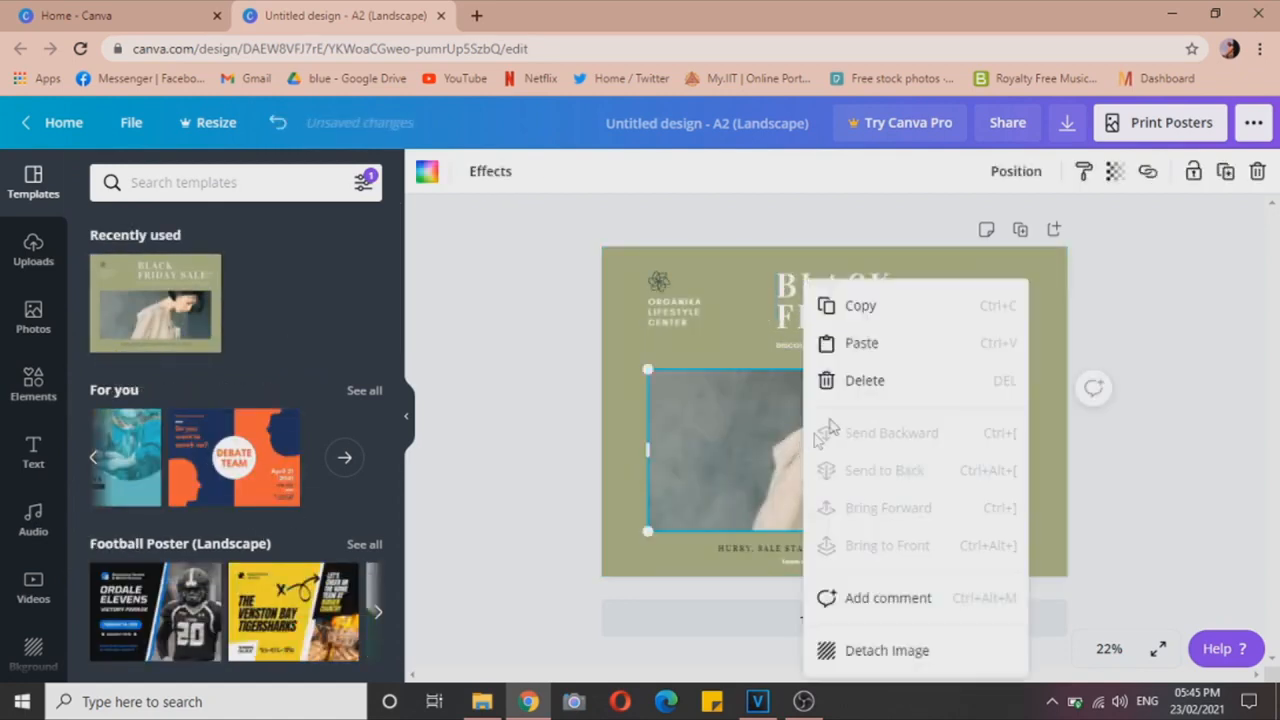
left_click(862, 380)
right_click(834, 300)
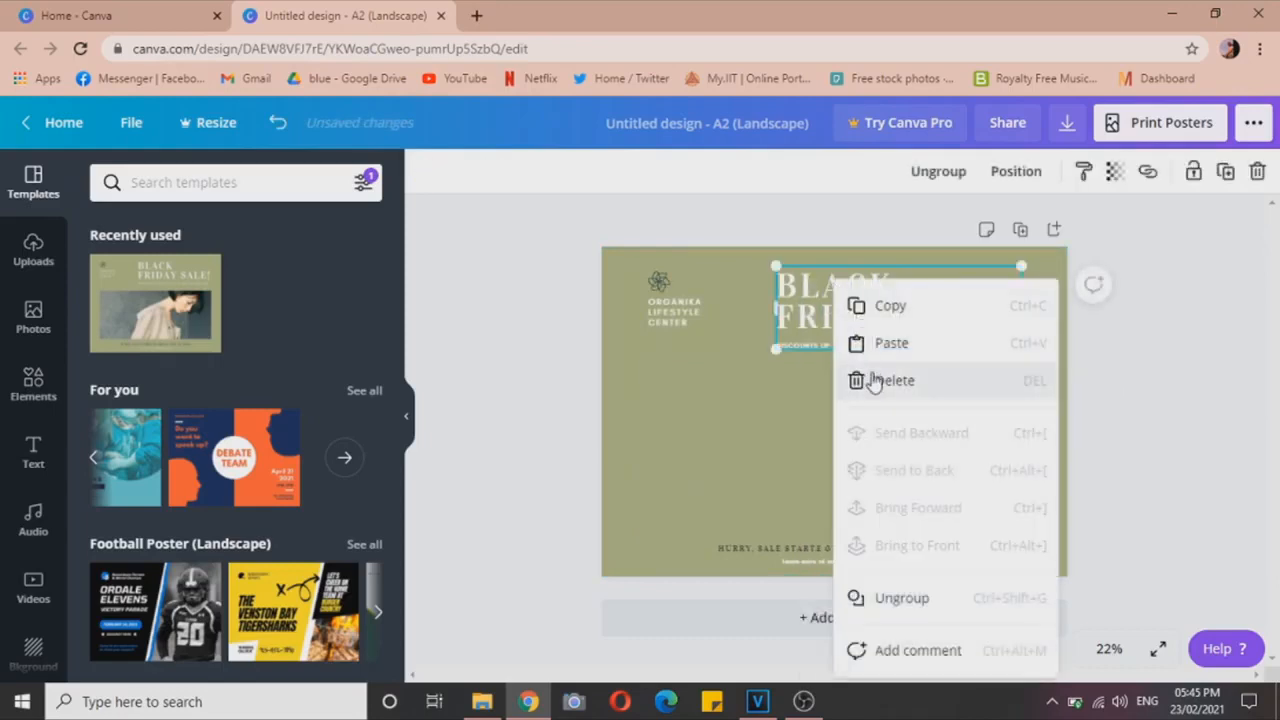
left_click(866, 378)
right_click(644, 311)
right_click(665, 279)
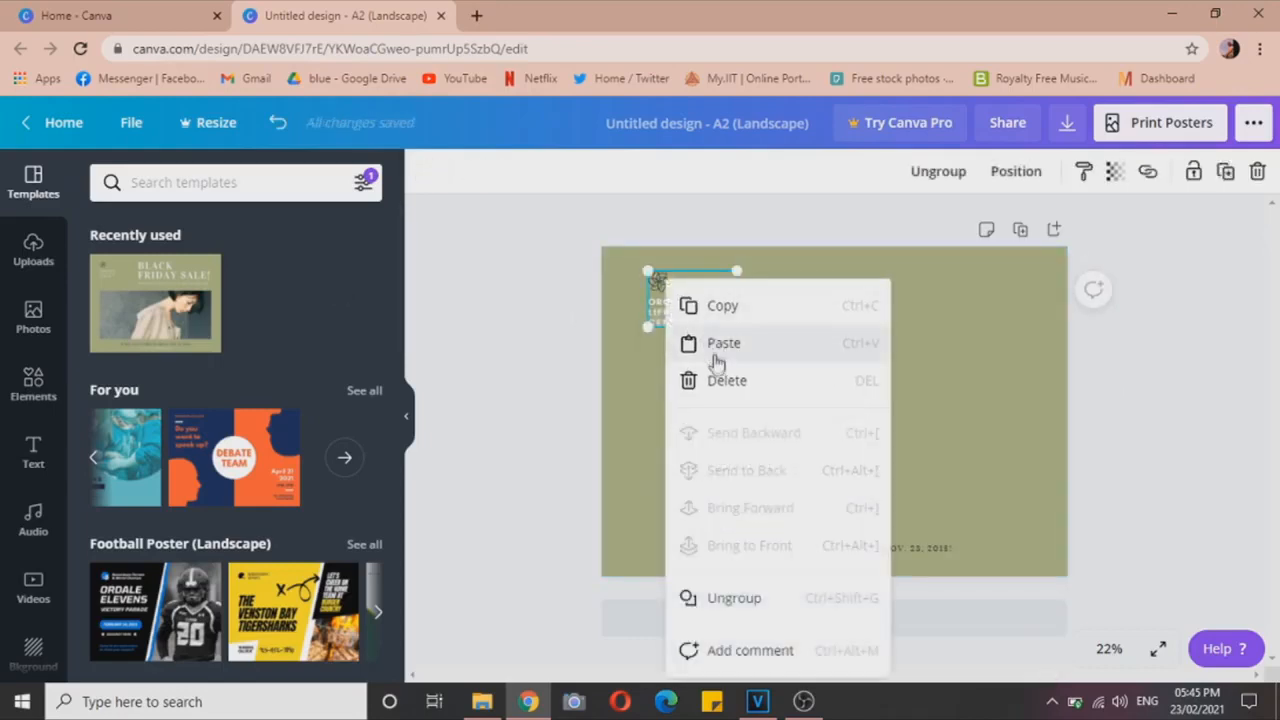
left_click(728, 380)
right_click(907, 551)
left_click(975, 378)
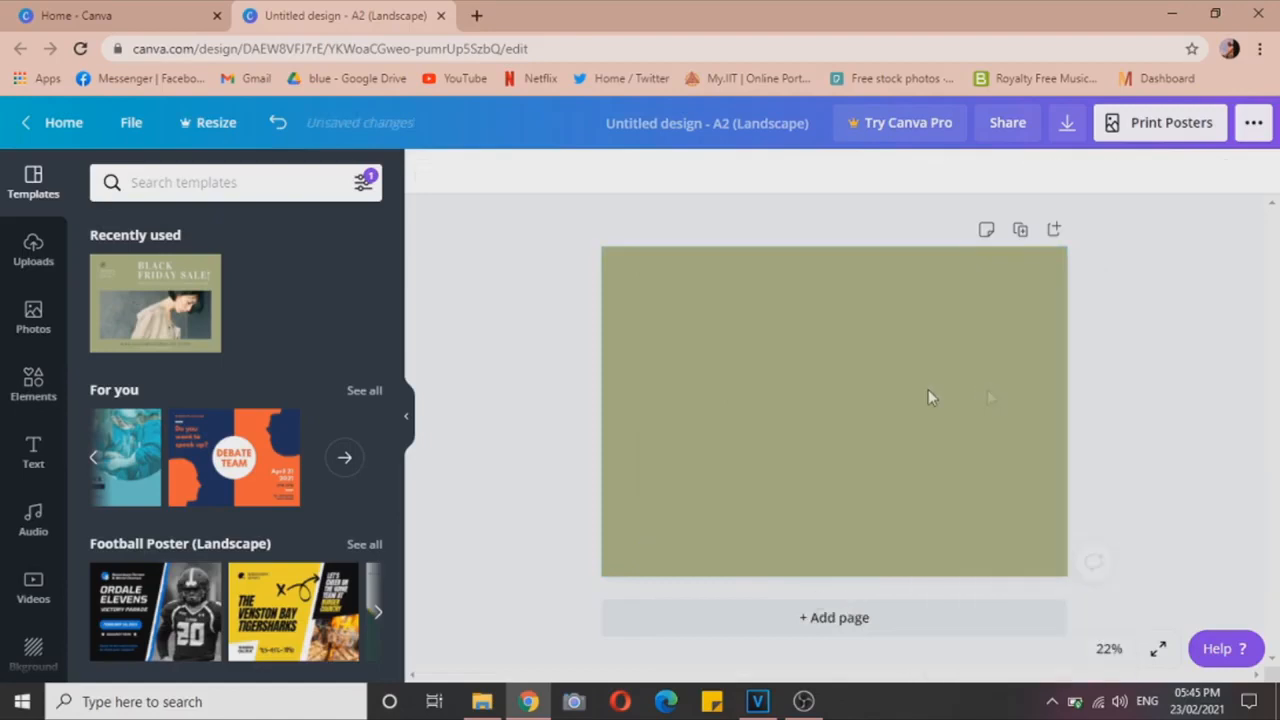
Add a square shape, flatten it into a wide rectangle and colour it black.
left_click(40, 412)
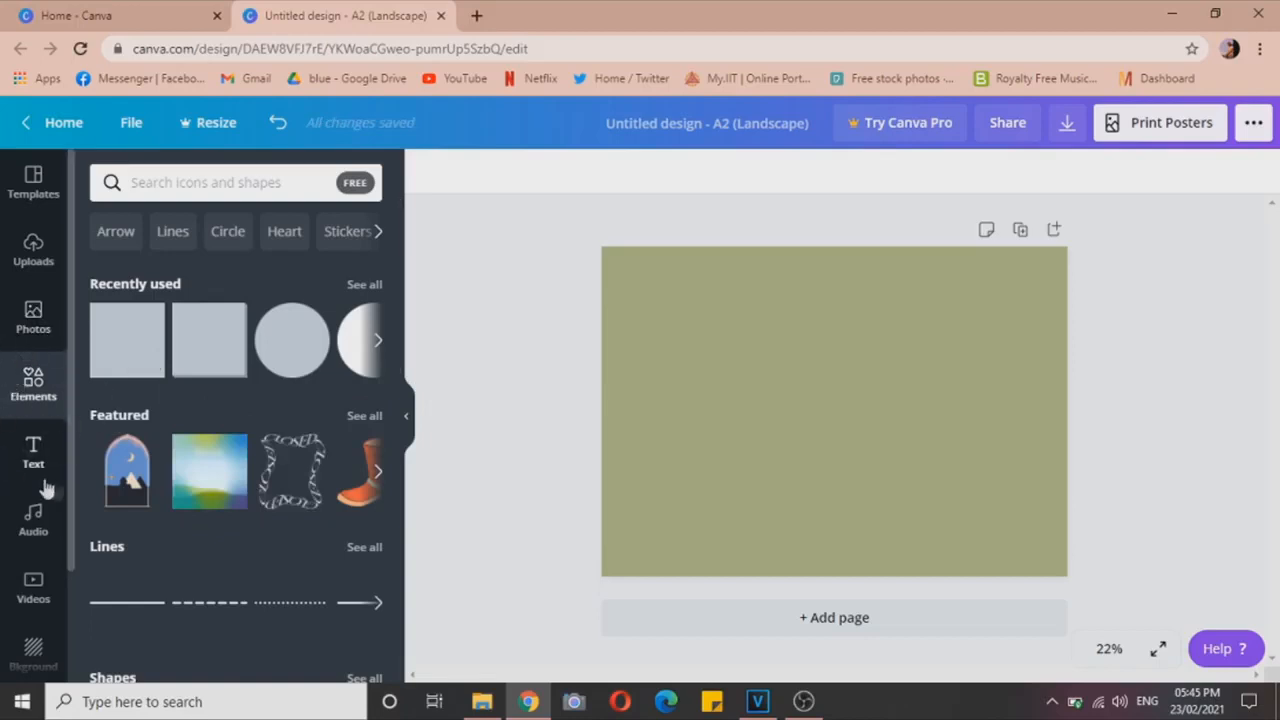
left_click(106, 354)
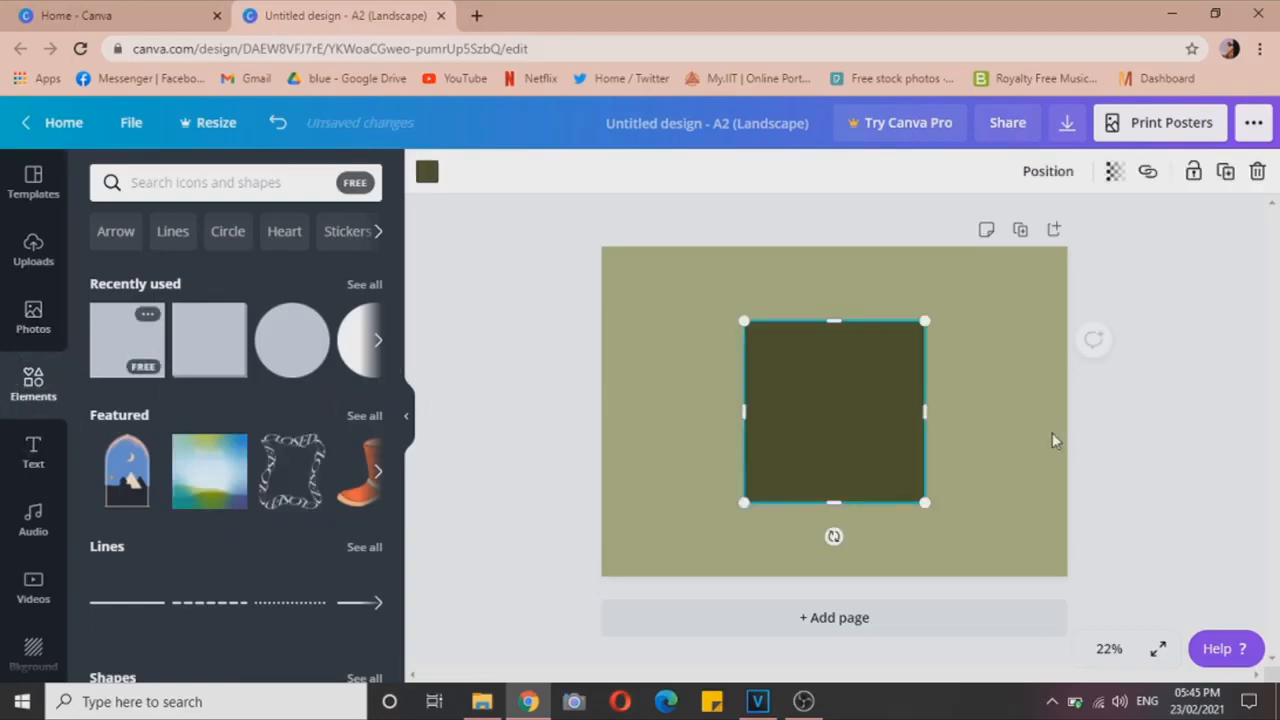
left_click_drag(843, 320, 836, 452)
left_click(427, 173)
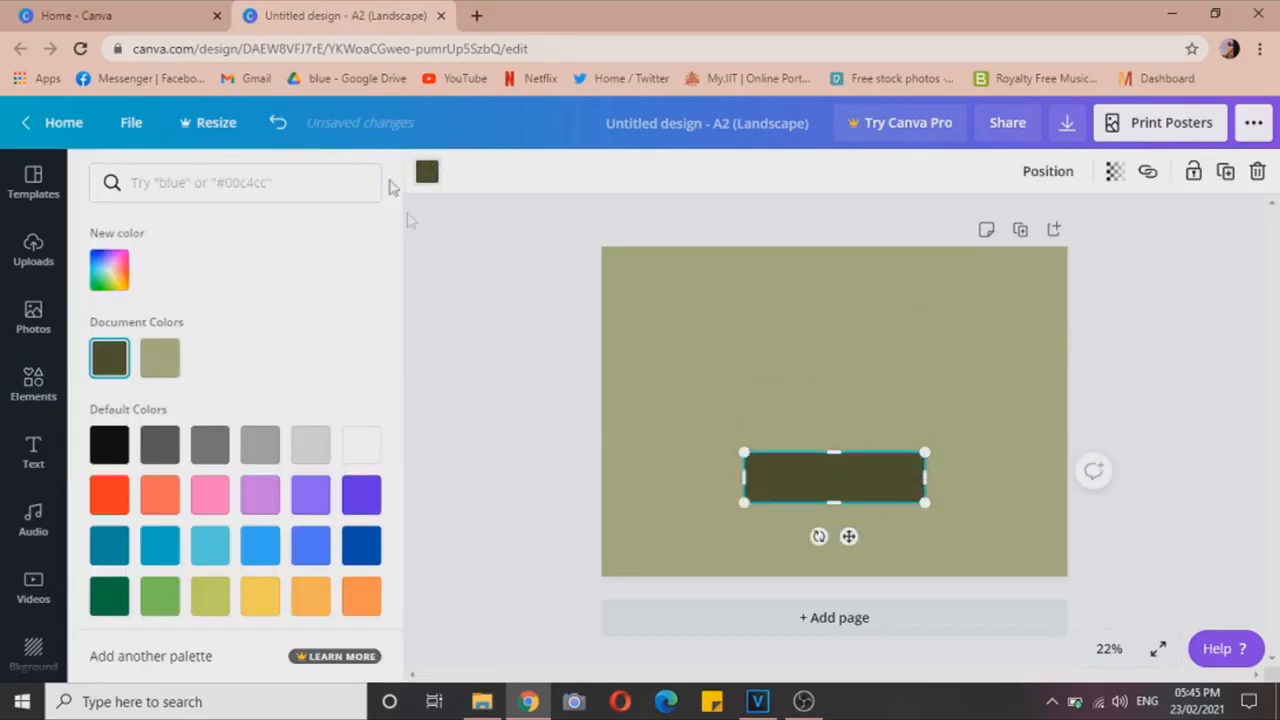
left_click(122, 441)
left_click(1069, 458)
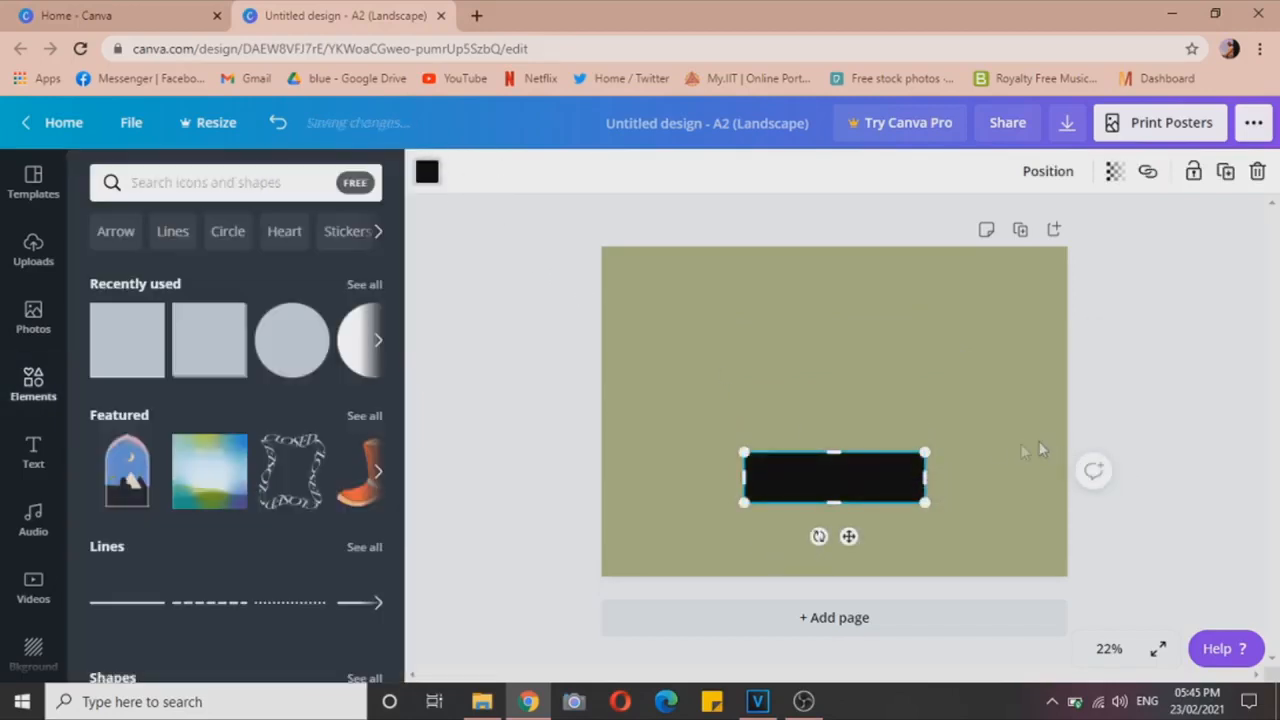
Place the black rectangle near the page's top edge, roughly centred horizontally.
left_click_drag(888, 475, 865, 288)
left_click(863, 341)
left_click(850, 353)
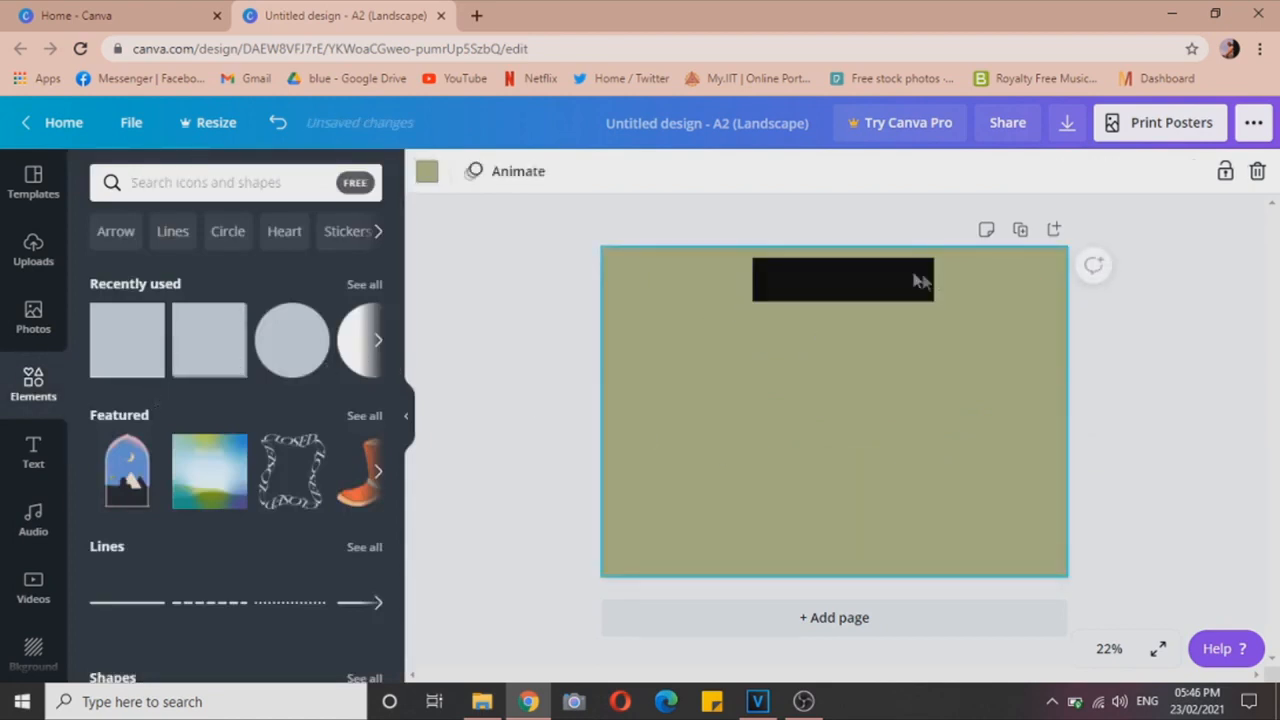
Add the COFFEE PLEASE text style to the page and replace its wording with YOUTUBE ART on two lines.
left_click(40, 458)
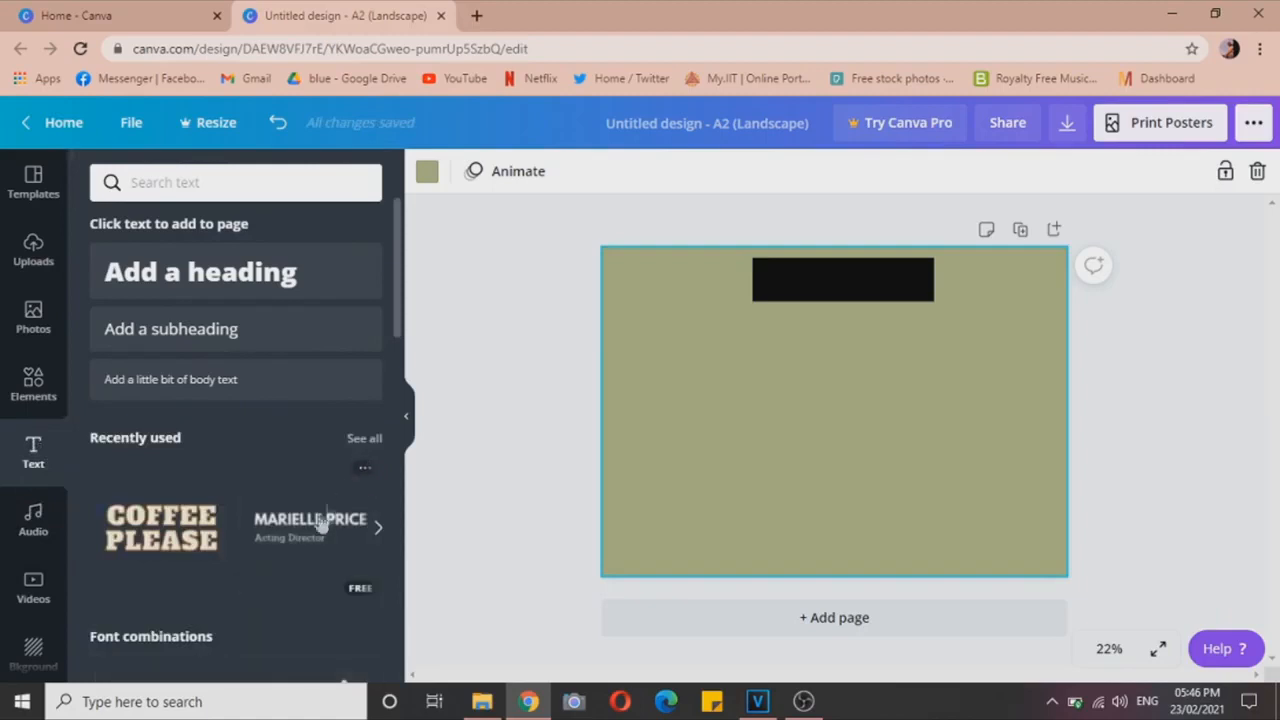
scroll(320, 525, "down", 1)
scroll(314, 513, "down", 2)
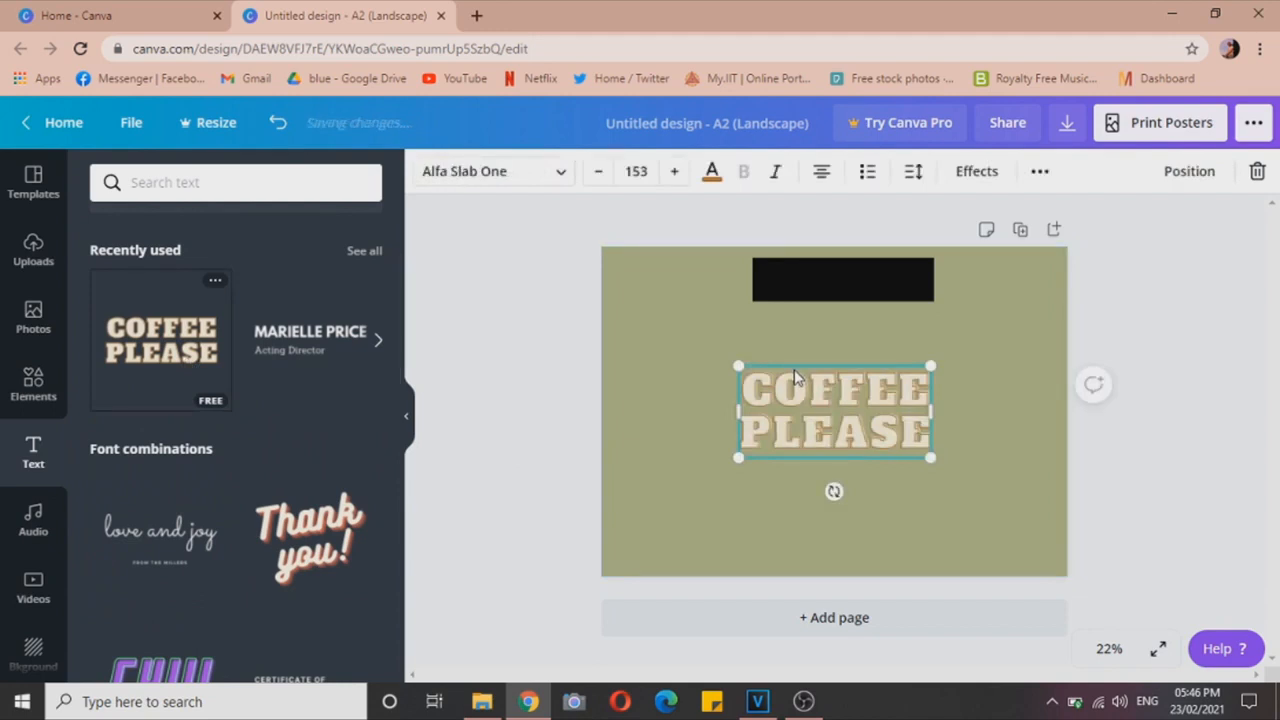
double_click(787, 405)
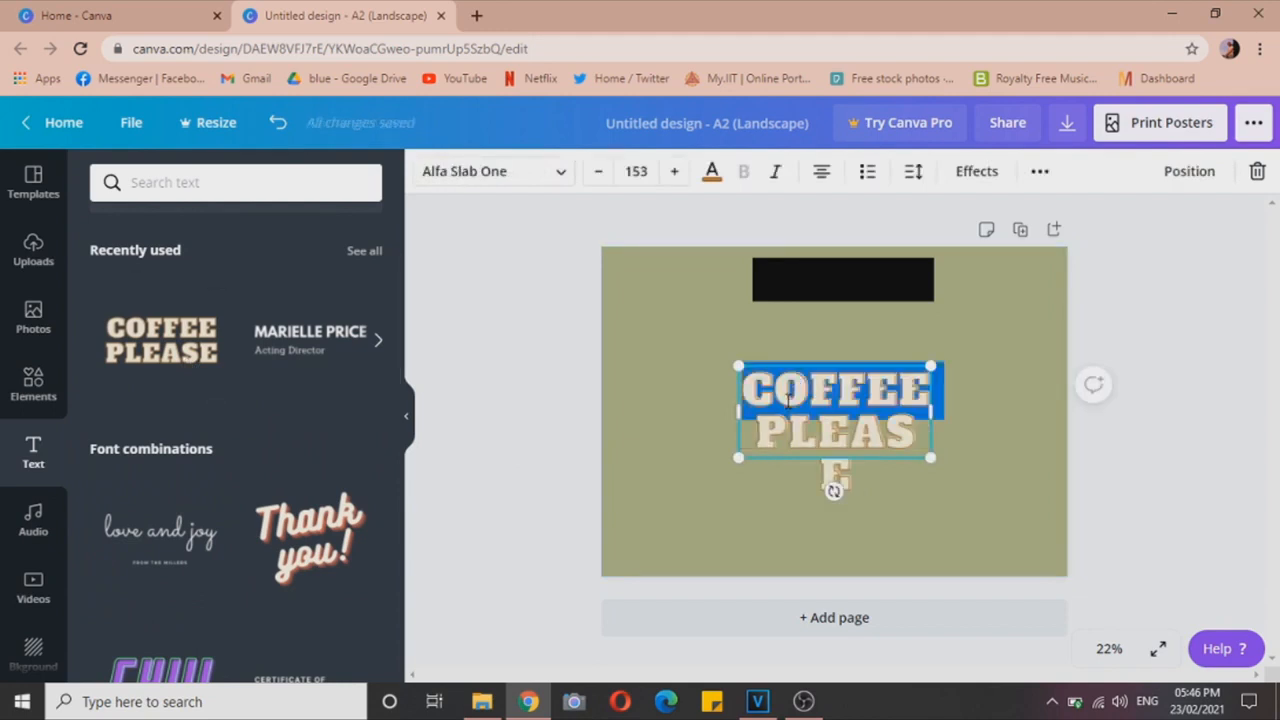
key("ctrl+a")
key("BackSpace")
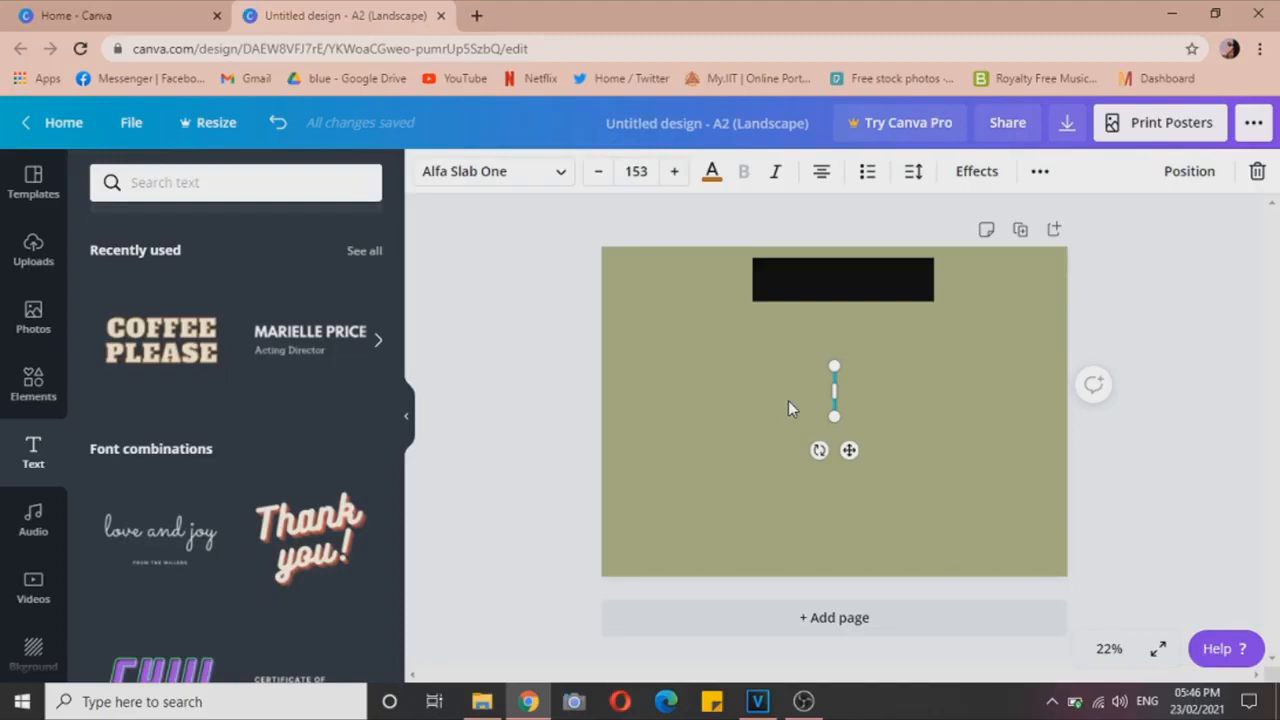
type("YOUTUBE")
key("Return")
type("ART")
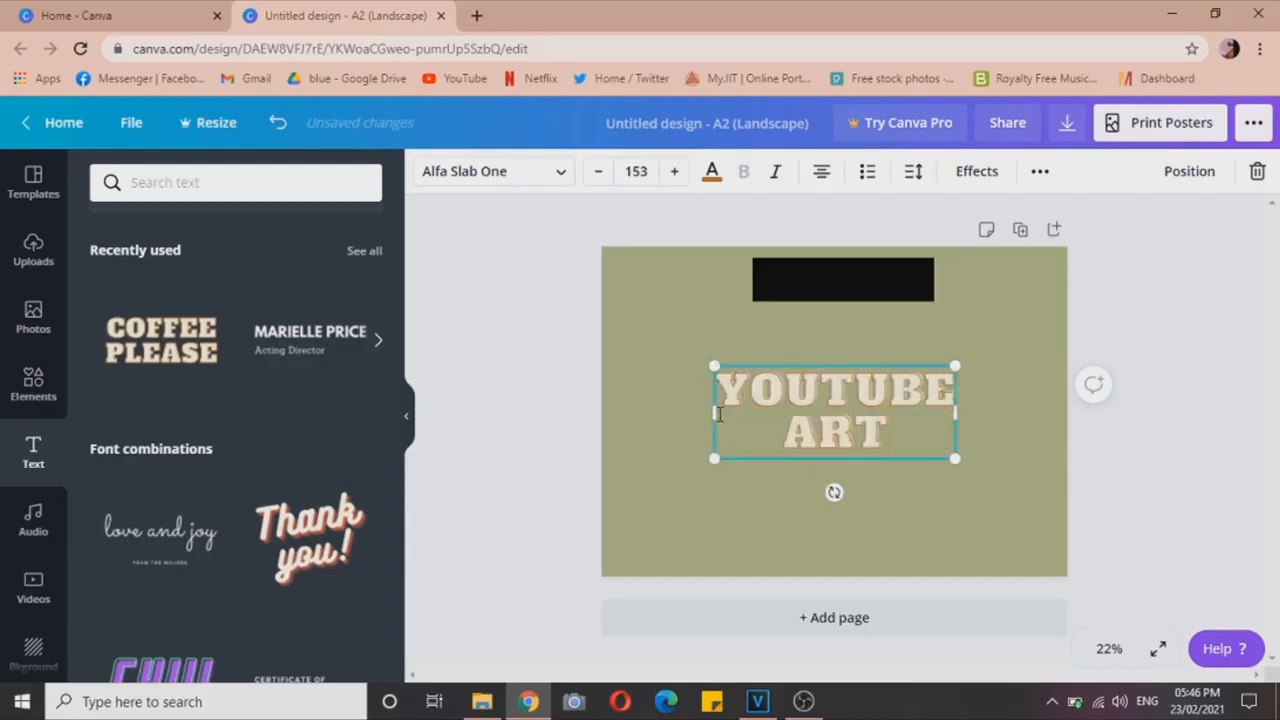
Shrink the YOUTUBE ART text and centre it inside the black rectangle.
left_click_drag(738, 378, 818, 406)
left_click_drag(851, 290, 848, 278)
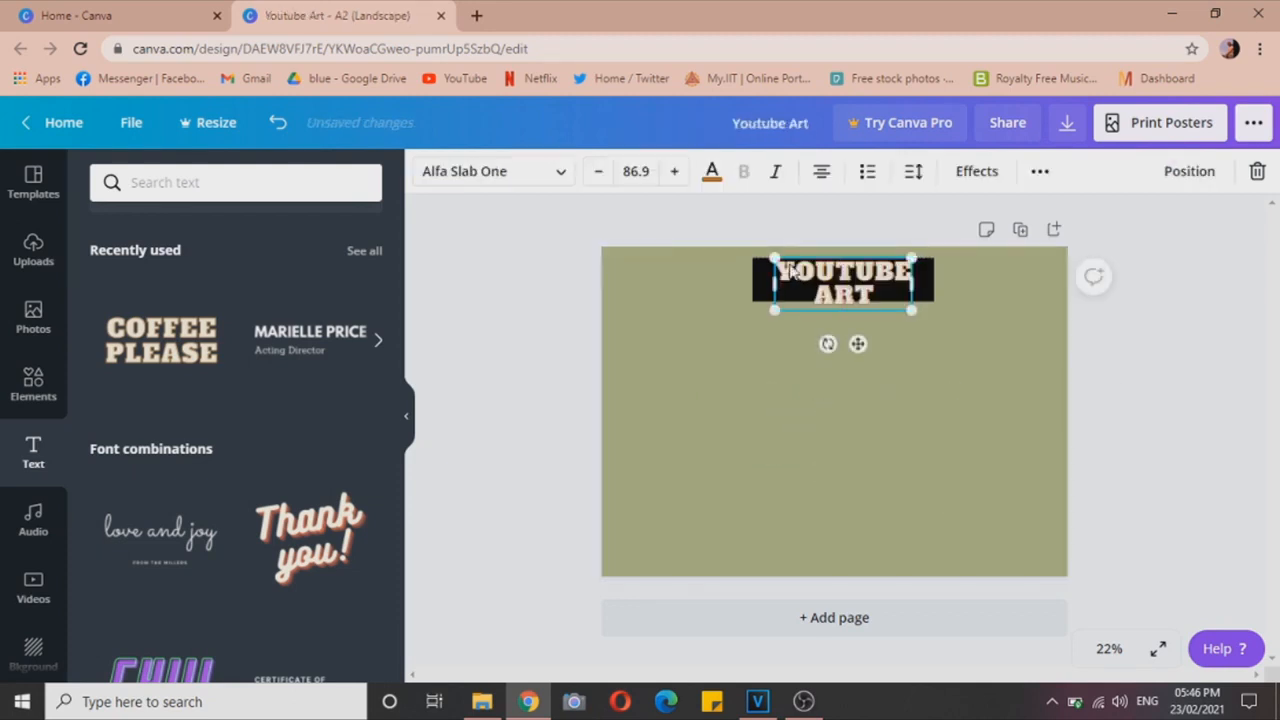
left_click_drag(911, 310, 879, 298)
left_click_drag(842, 343, 857, 334)
left_click(687, 390)
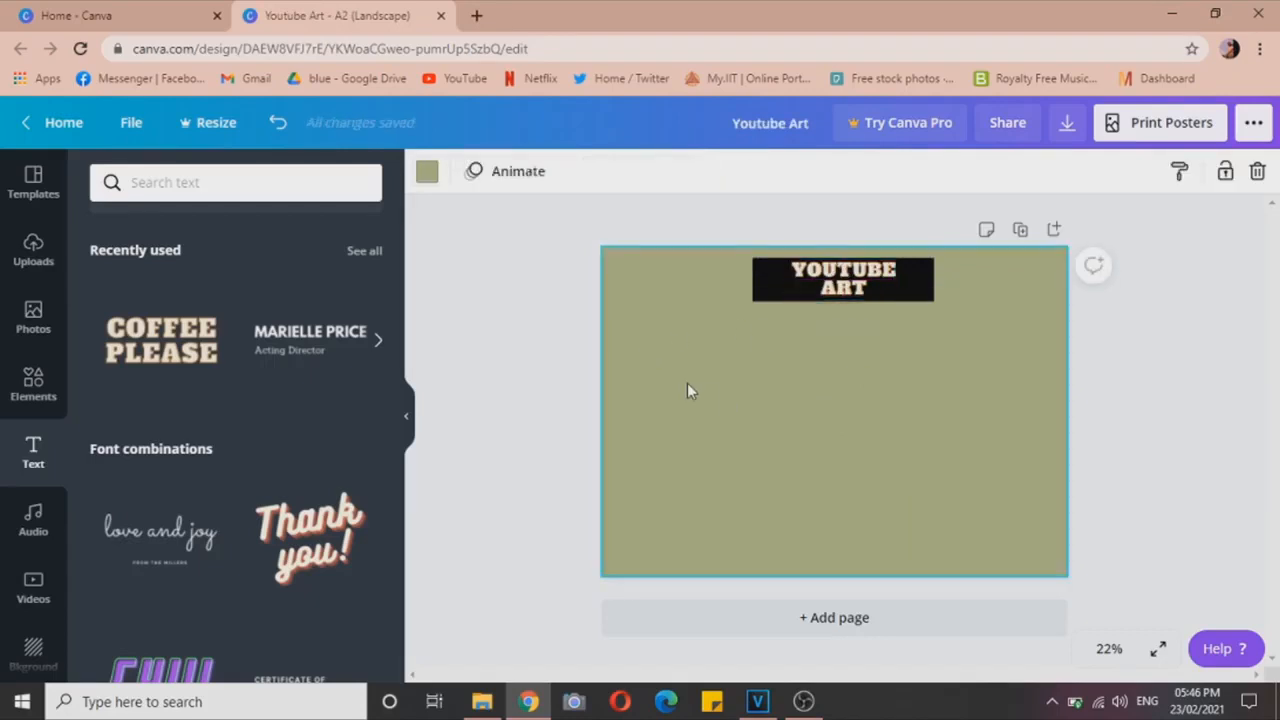
Add a solid line, rotate it to vertical and shorten it to run from below the title banner to the page's bottom edge.
left_click(33, 383)
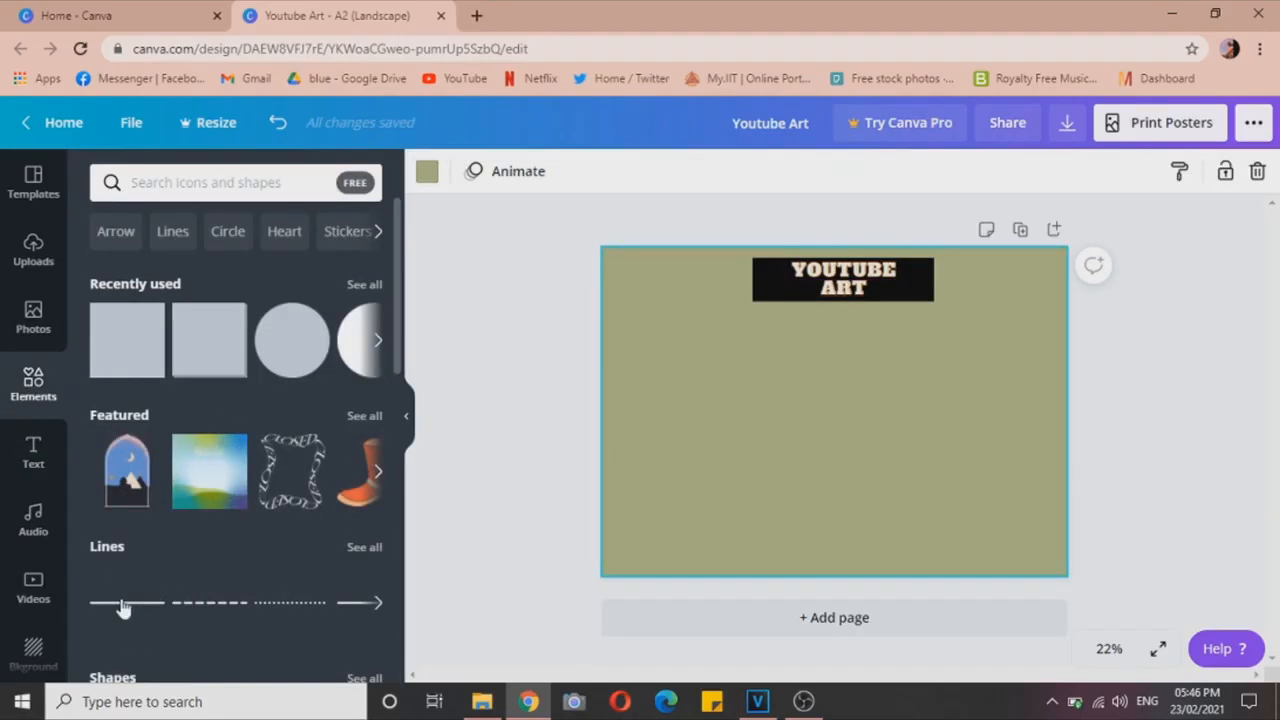
left_click(117, 600)
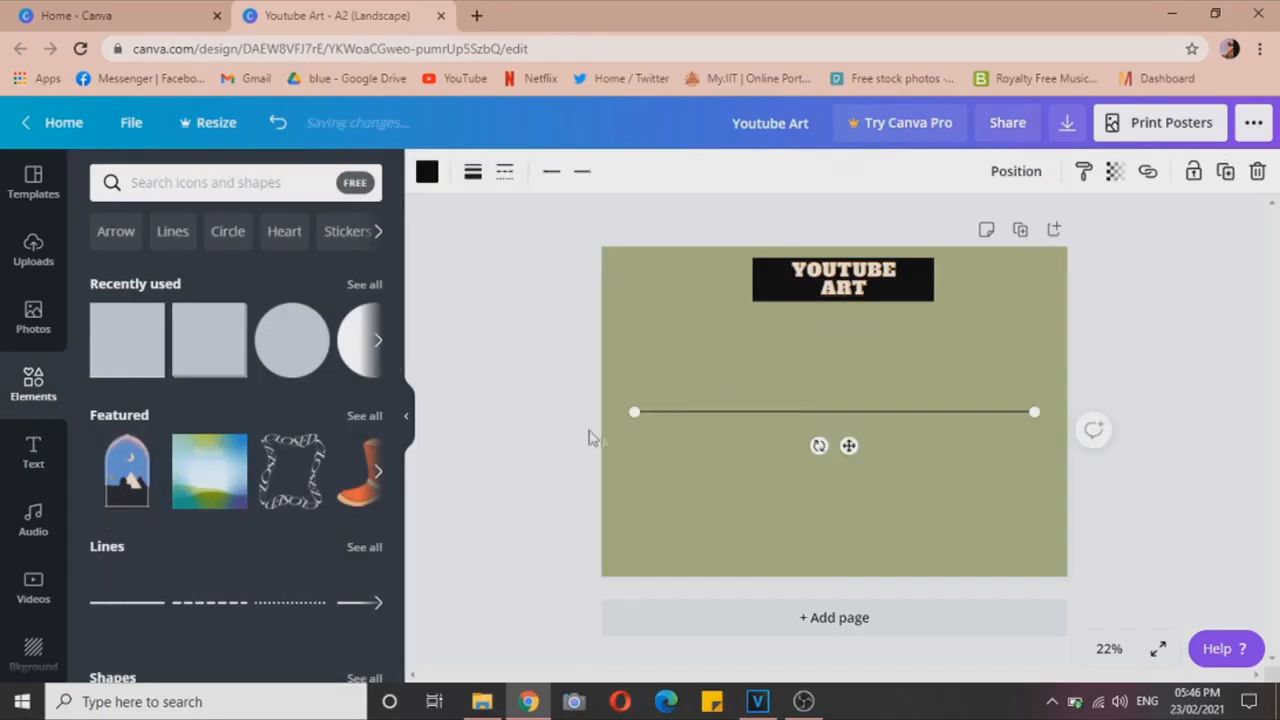
left_click_drag(818, 446, 835, 370)
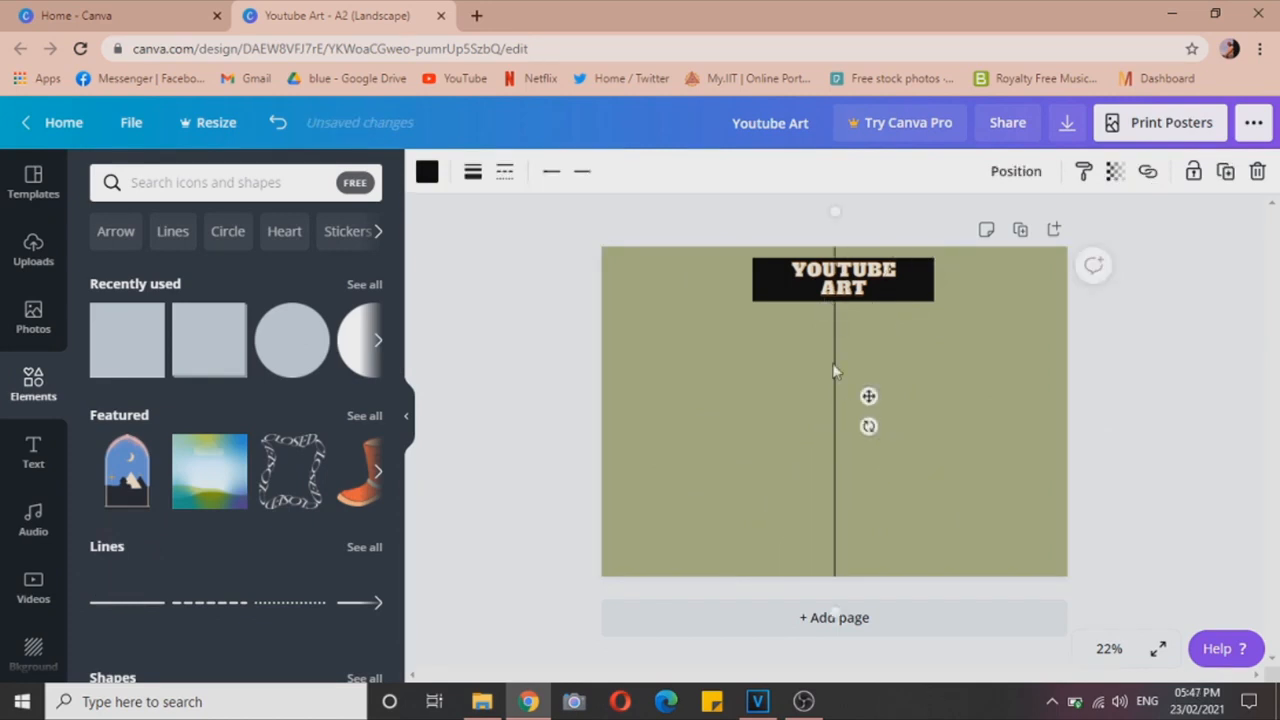
left_click_drag(834, 214, 835, 325)
left_click(889, 532)
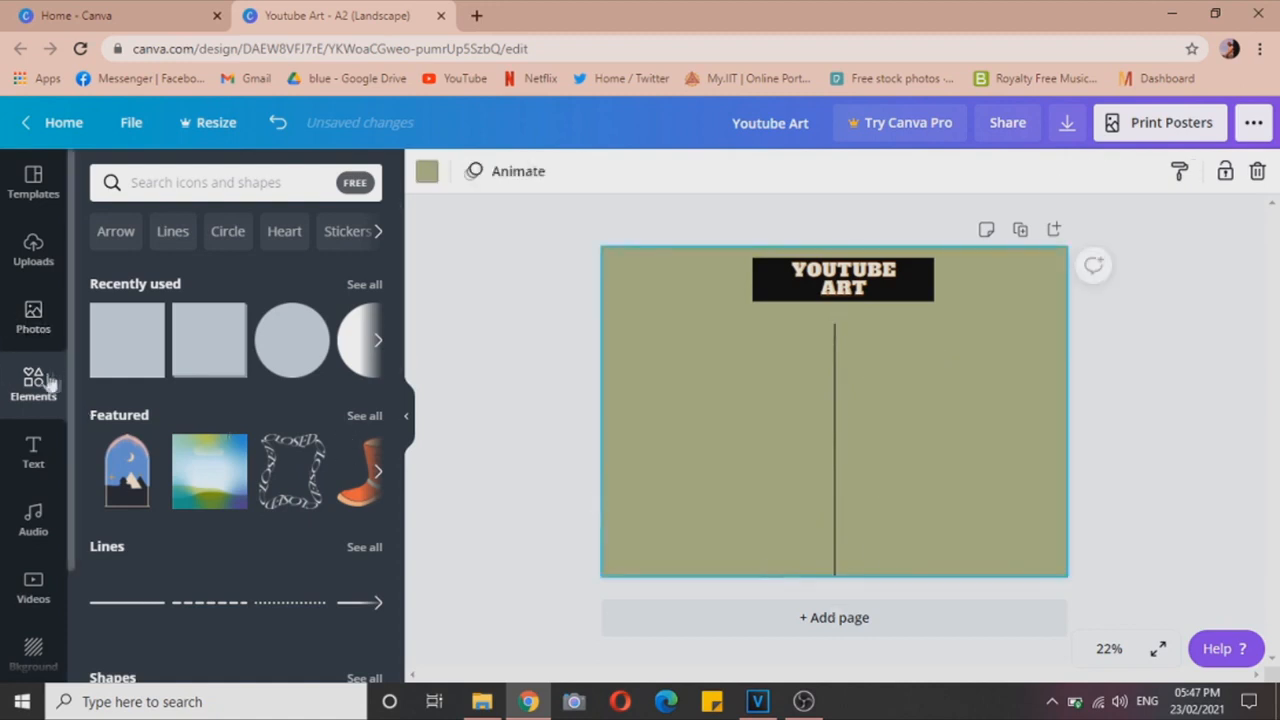
Search the photos for "youtube" and add the white Subscribe button image with the hand cursor.
left_click(37, 318)
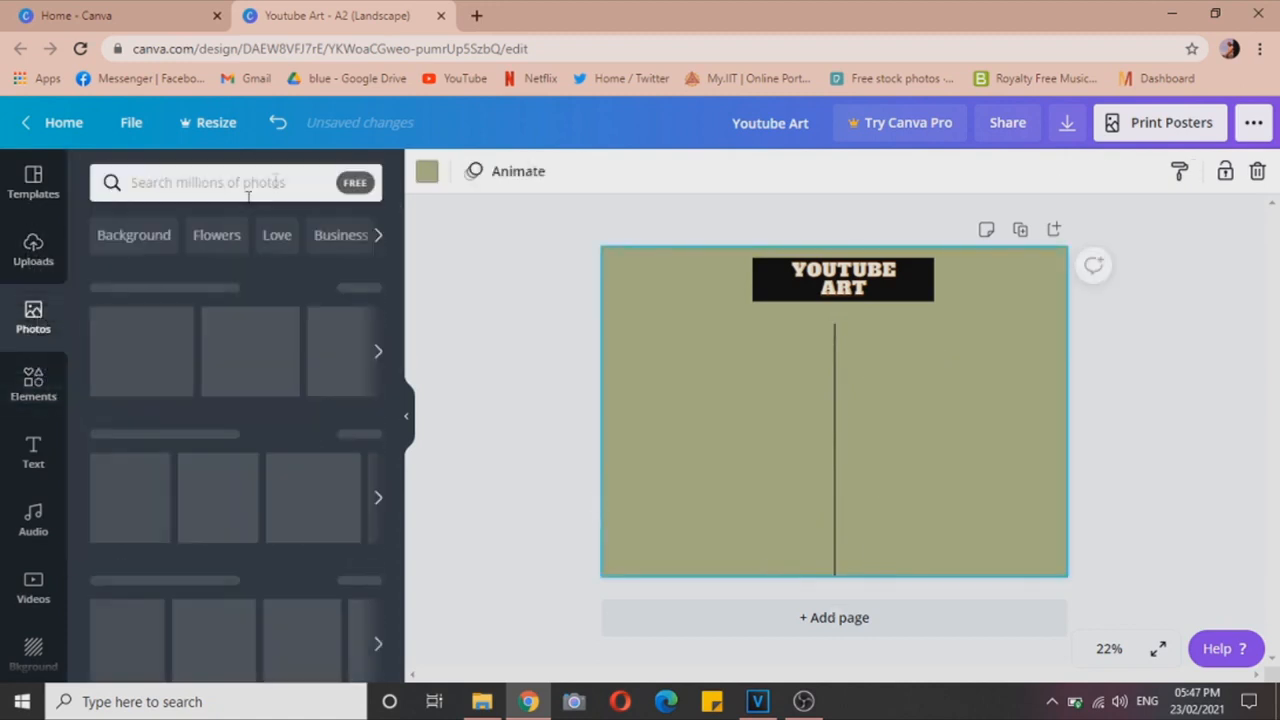
left_click(234, 183)
type("youtub")
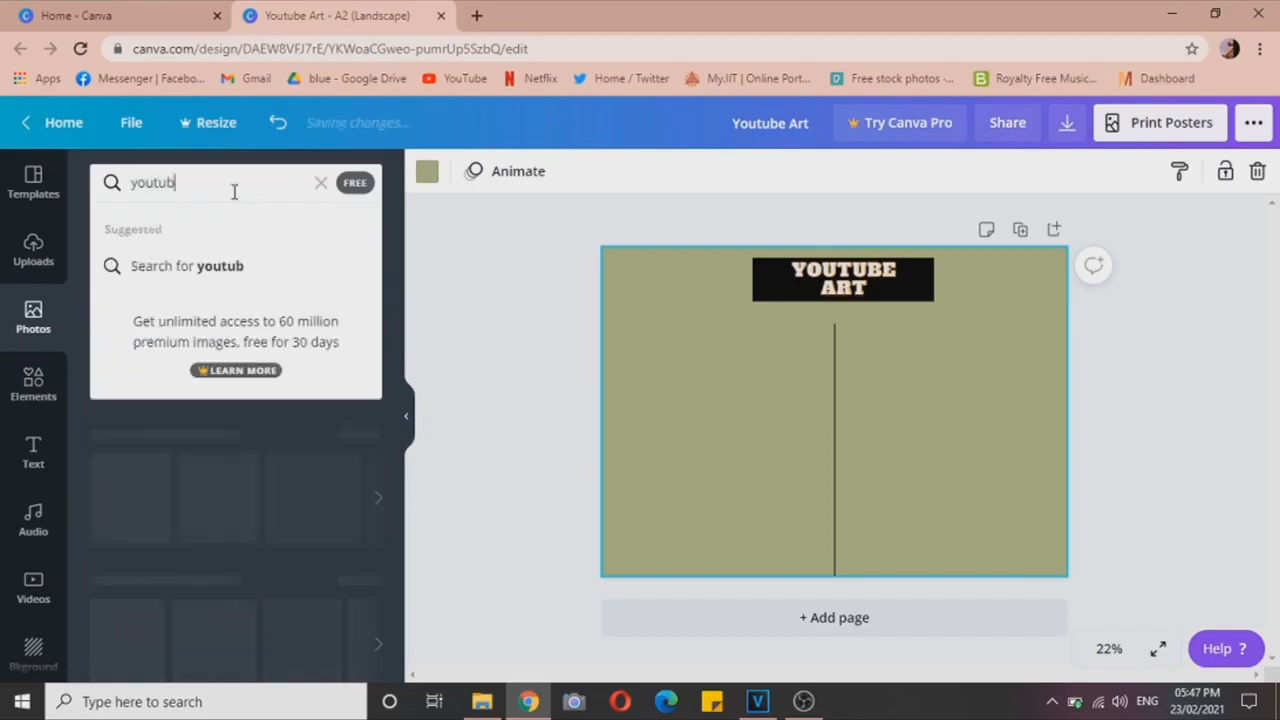
type("e")
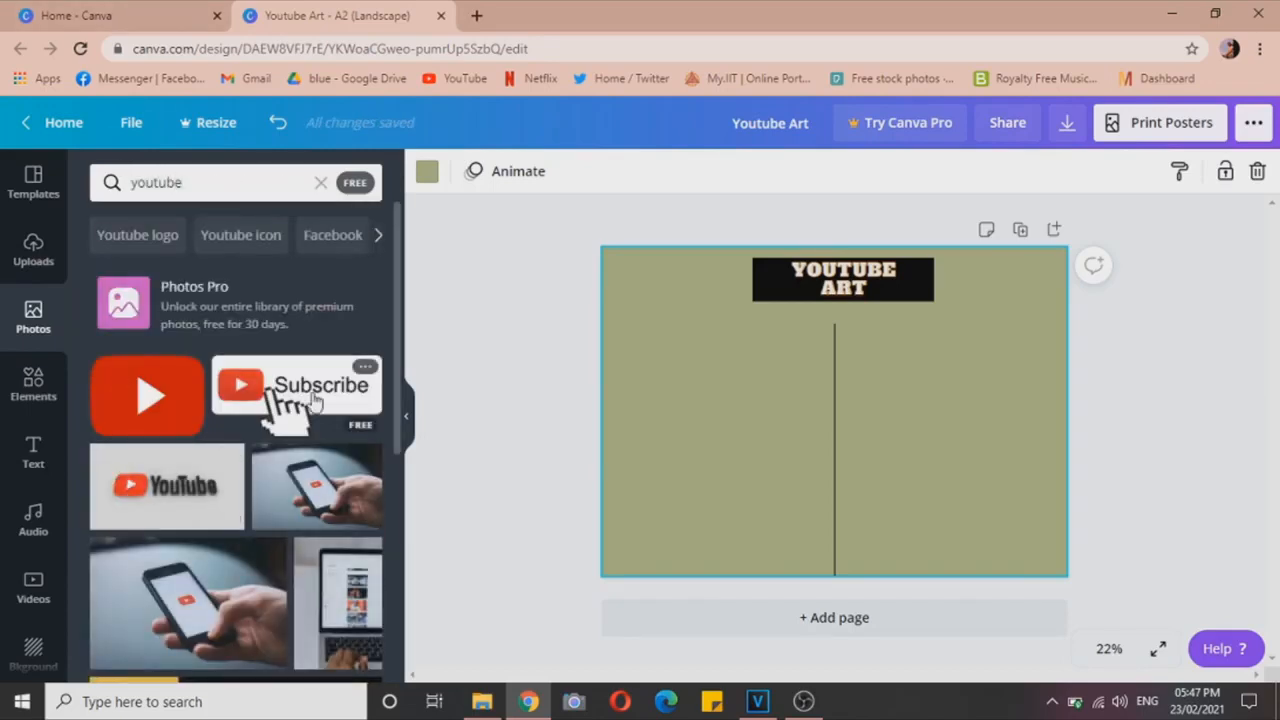
left_click(315, 400)
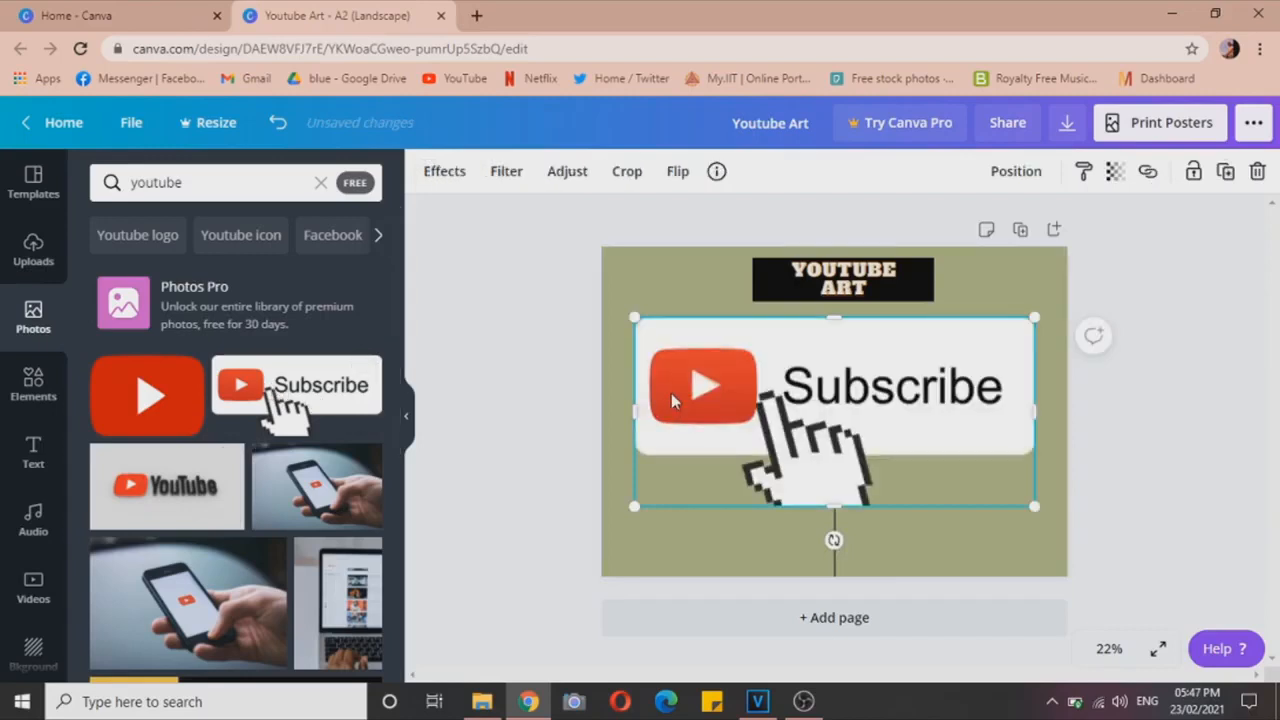
Shrink the Subscribe image to about 140 mm wide and place it in the page's bottom-right corner.
left_click_drag(688, 333, 960, 345)
left_click(1080, 380)
left_click(990, 461)
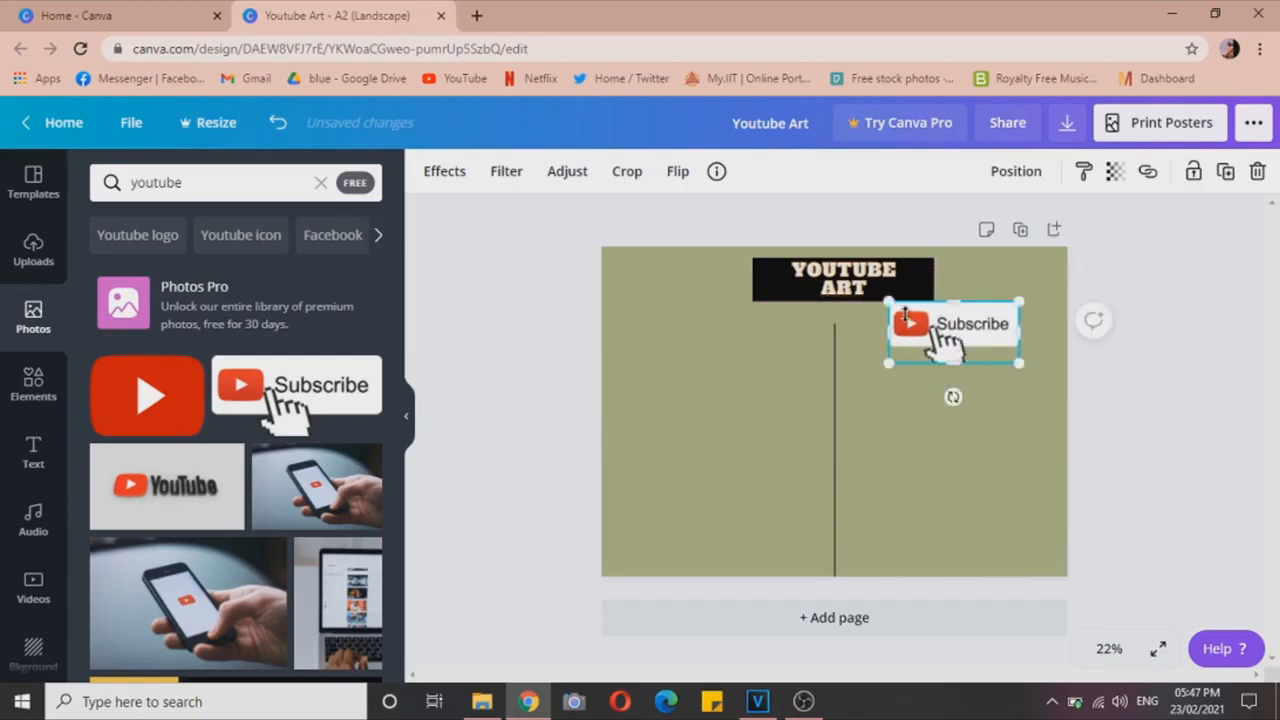
left_click_drag(894, 306, 908, 313)
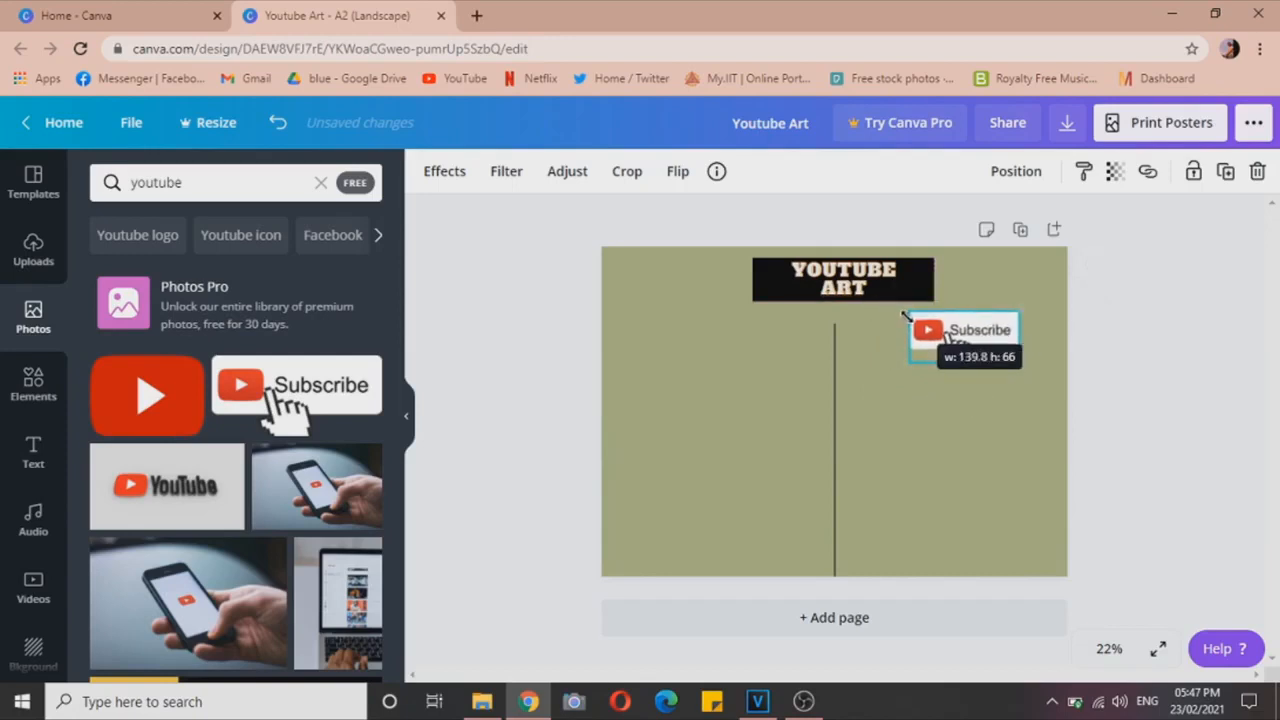
left_click_drag(977, 394, 978, 388)
left_click_drag(958, 335, 1006, 558)
scroll(158, 537, "down", 1)
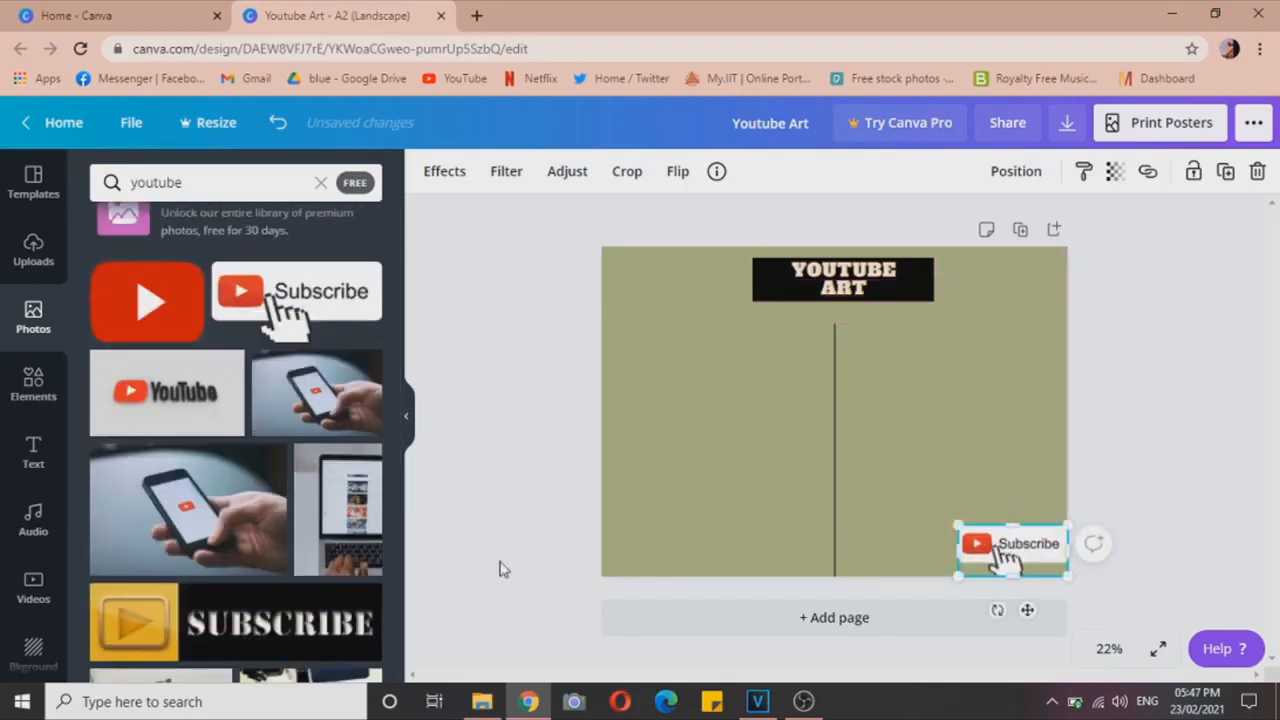
scroll(362, 465, "down", 2)
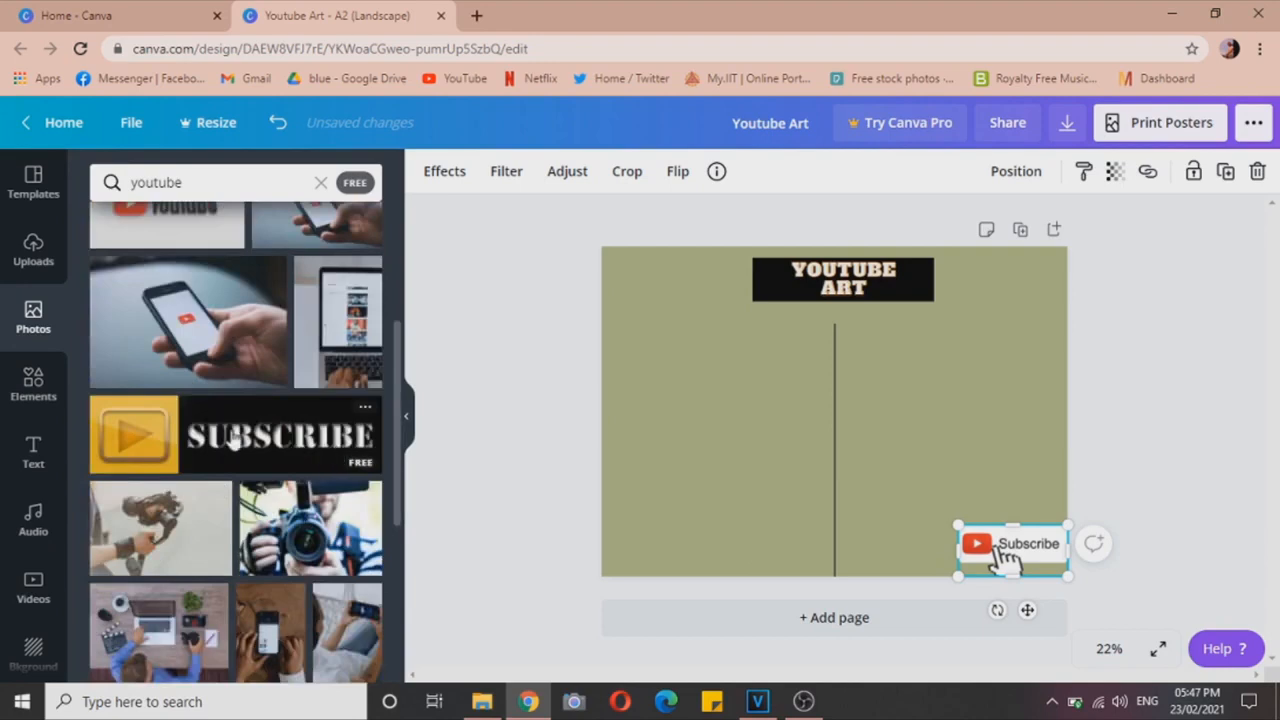
scroll(279, 502, "down", 1)
scroll(279, 502, "down", 5)
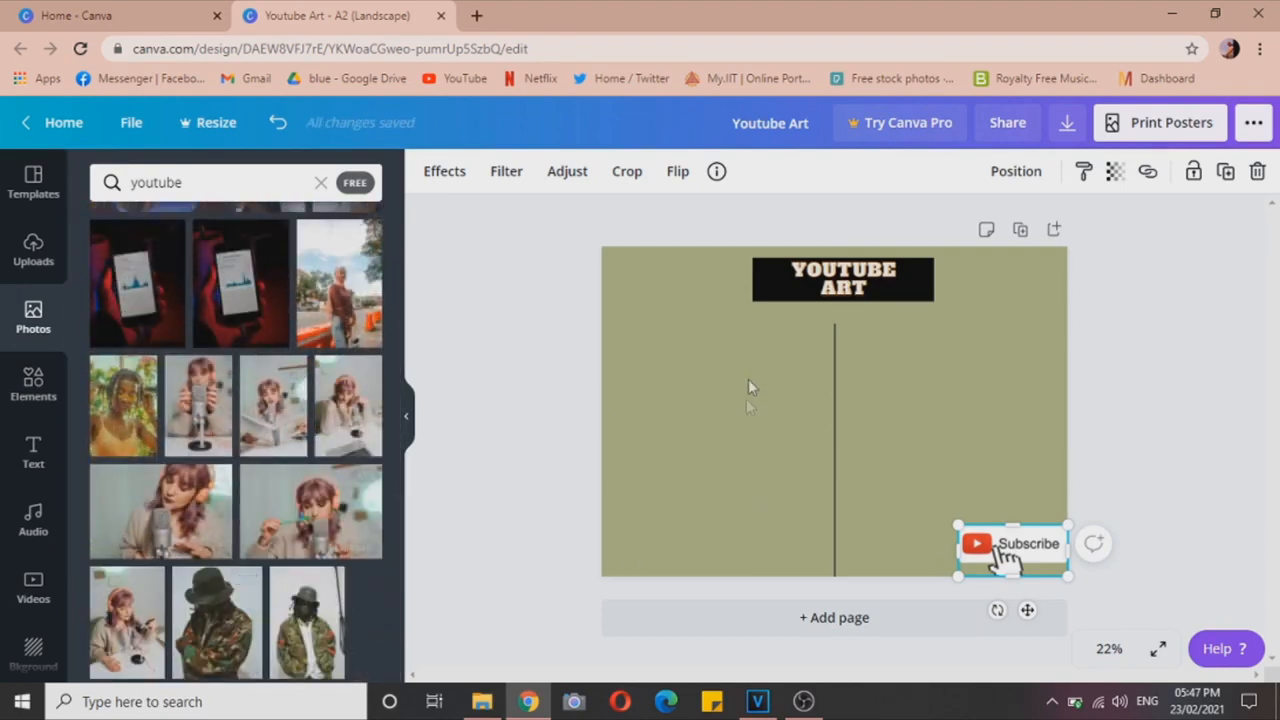
Open the text library for the poster and search Google for "what is youtube" in a new browser tab.
left_click(33, 452)
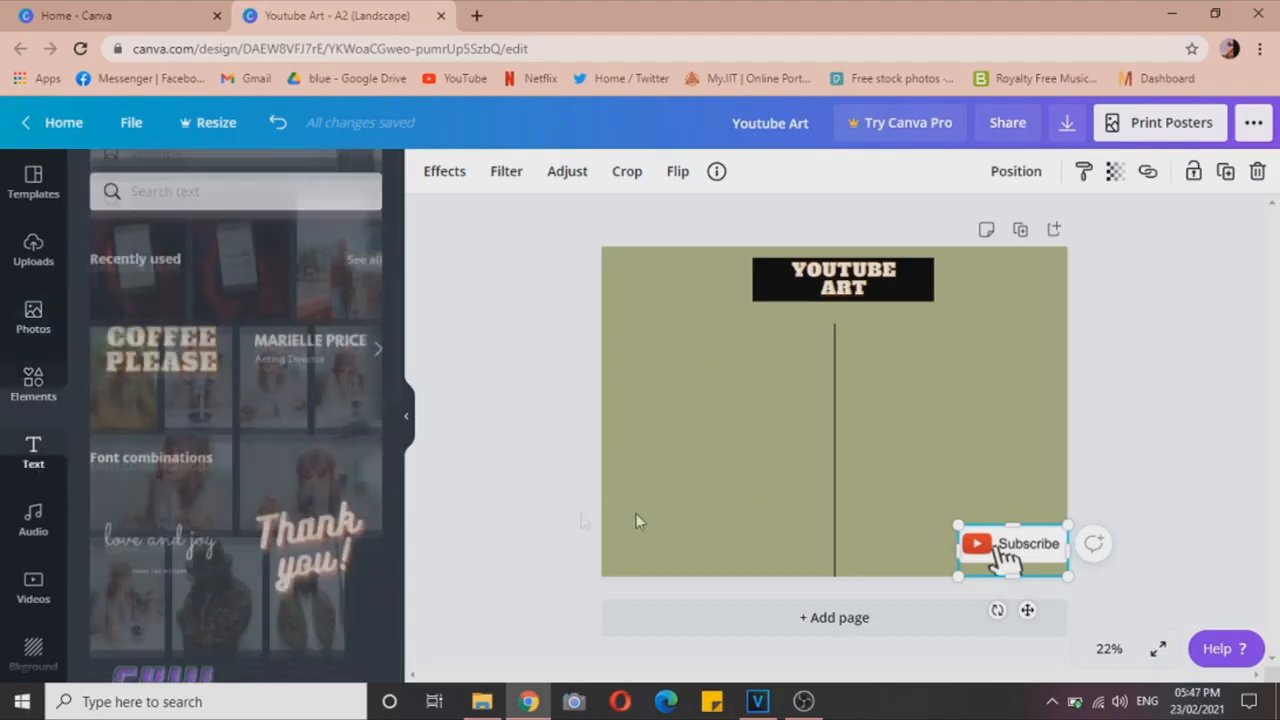
left_click(843, 486)
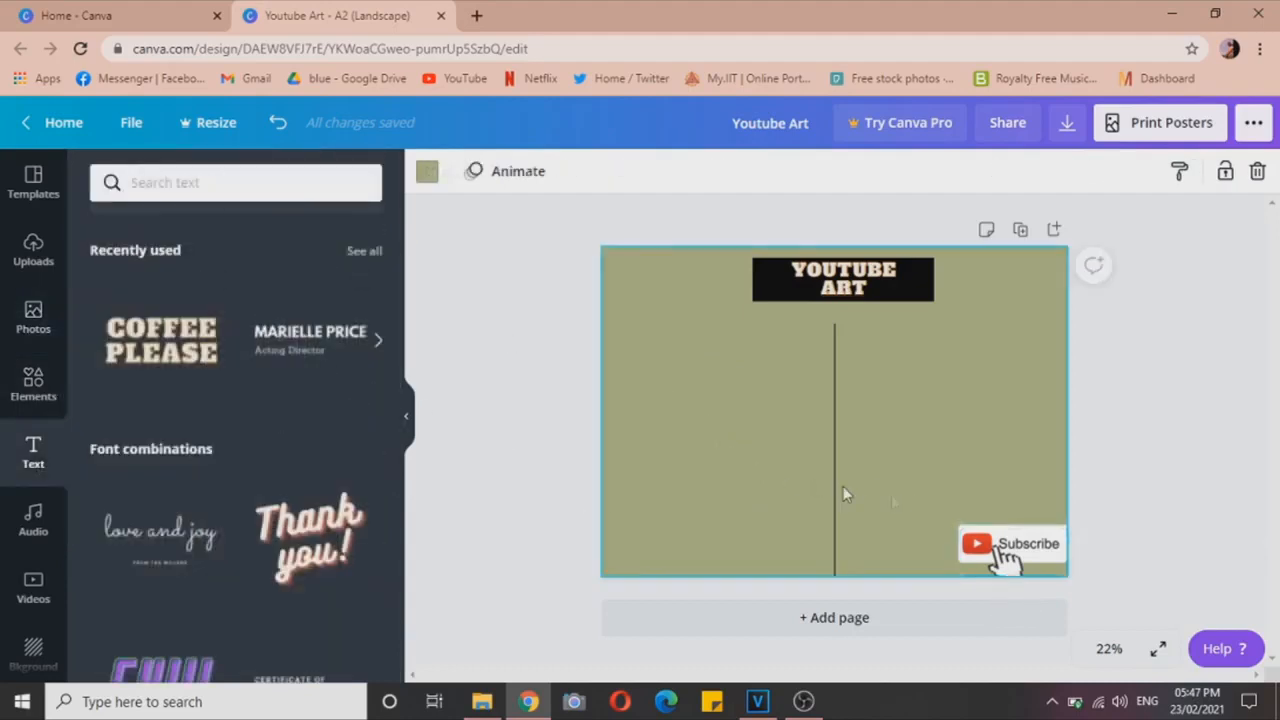
left_click(478, 16)
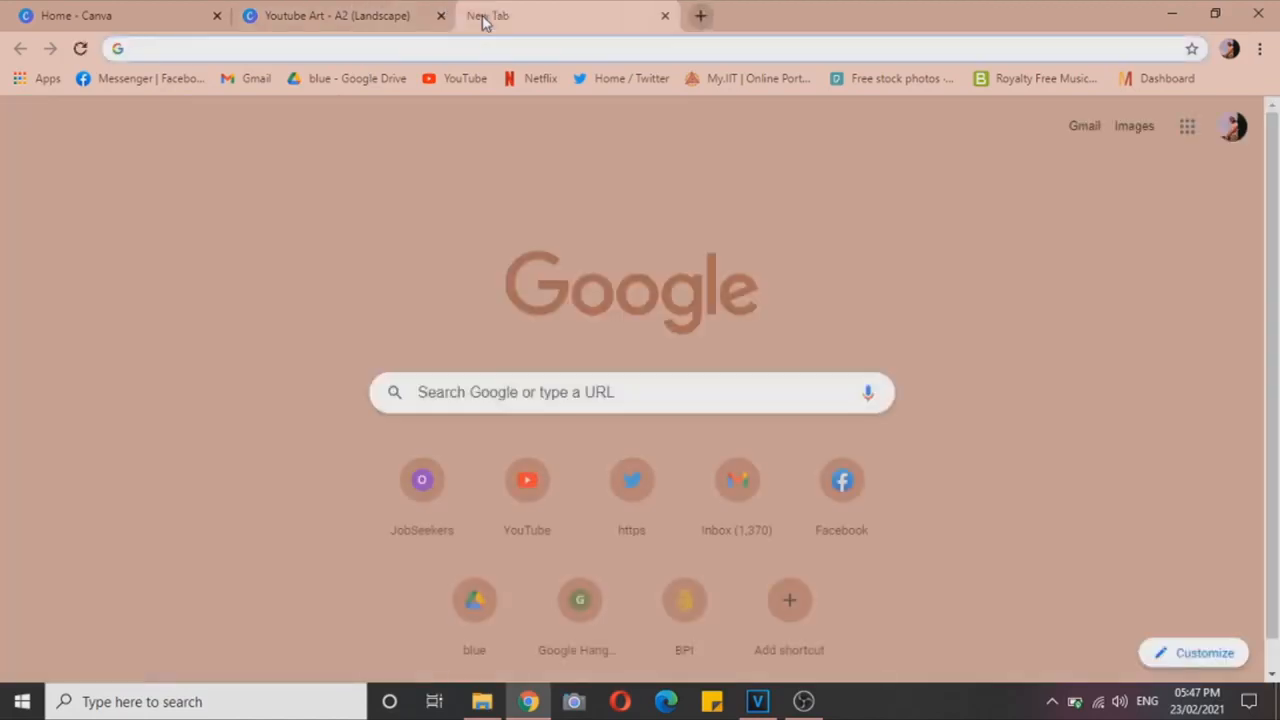
type("youtube")
key("BackSpace")
key("BackSpace")
key("BackSpace")
key("BackSpace")
key("BackSpace")
key("BackSpace")
key("BackSpace")
key("BackSpace")
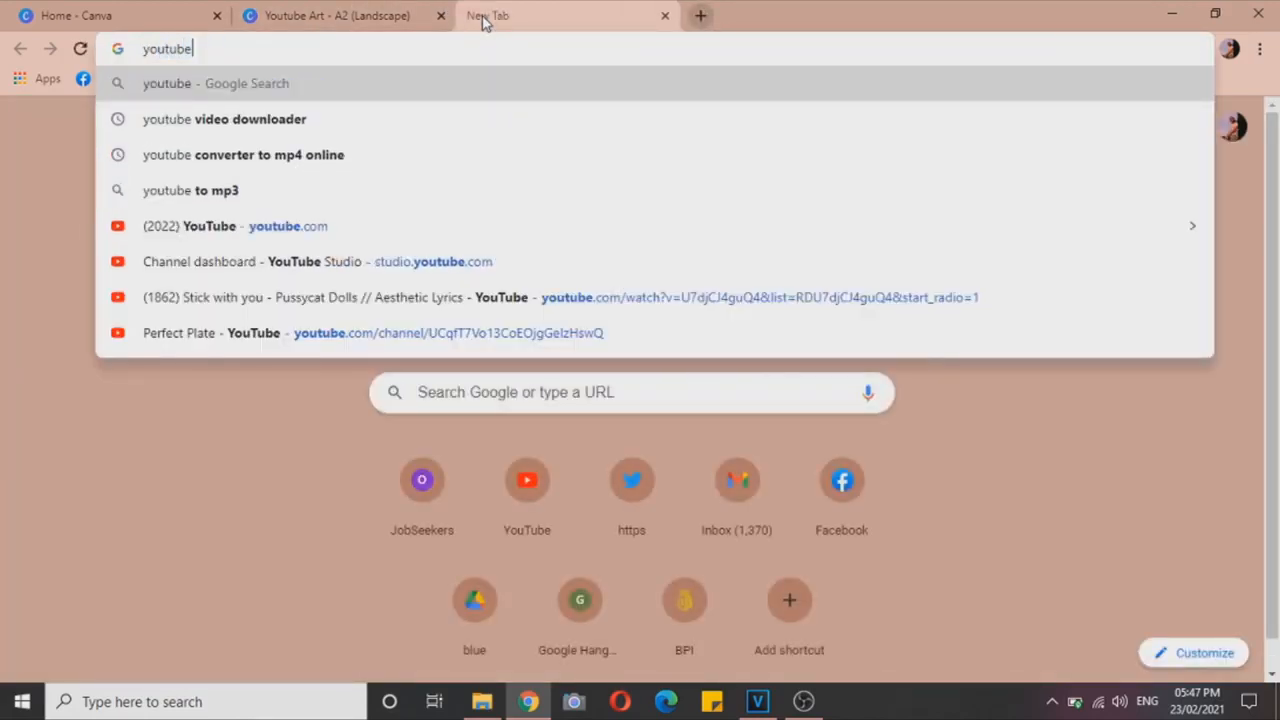
type("what is youtube")
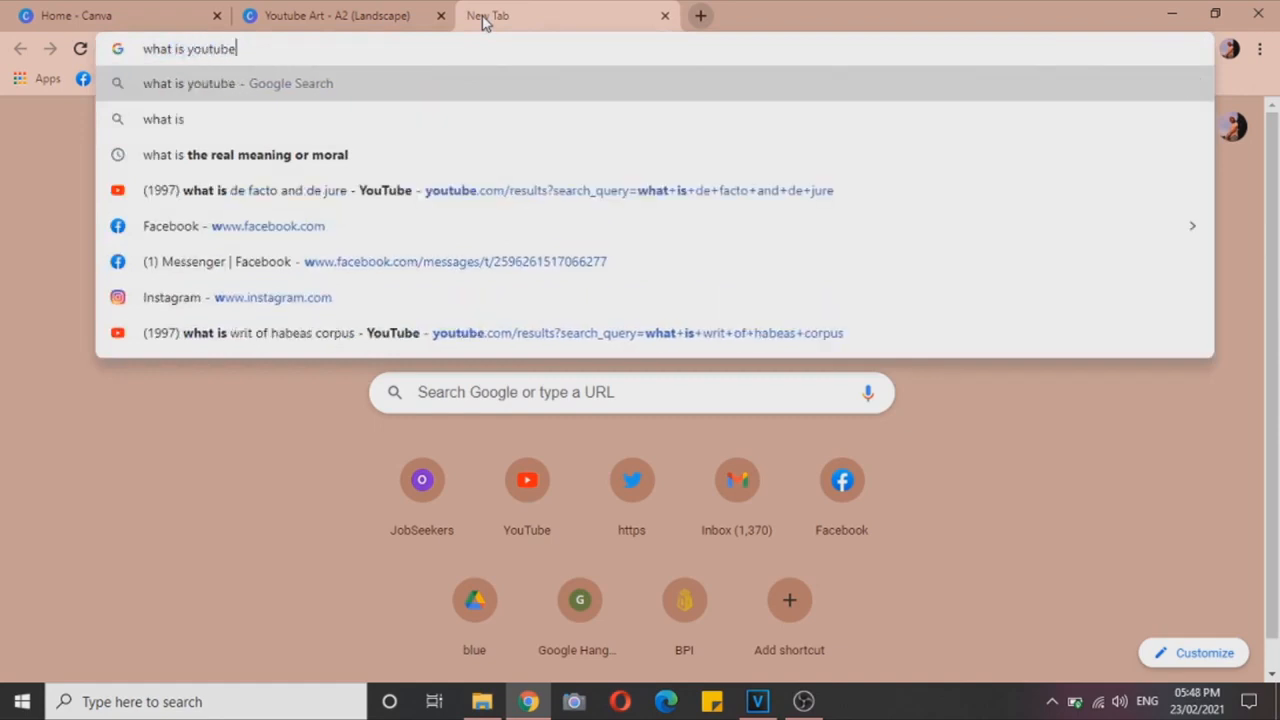
key("Return")
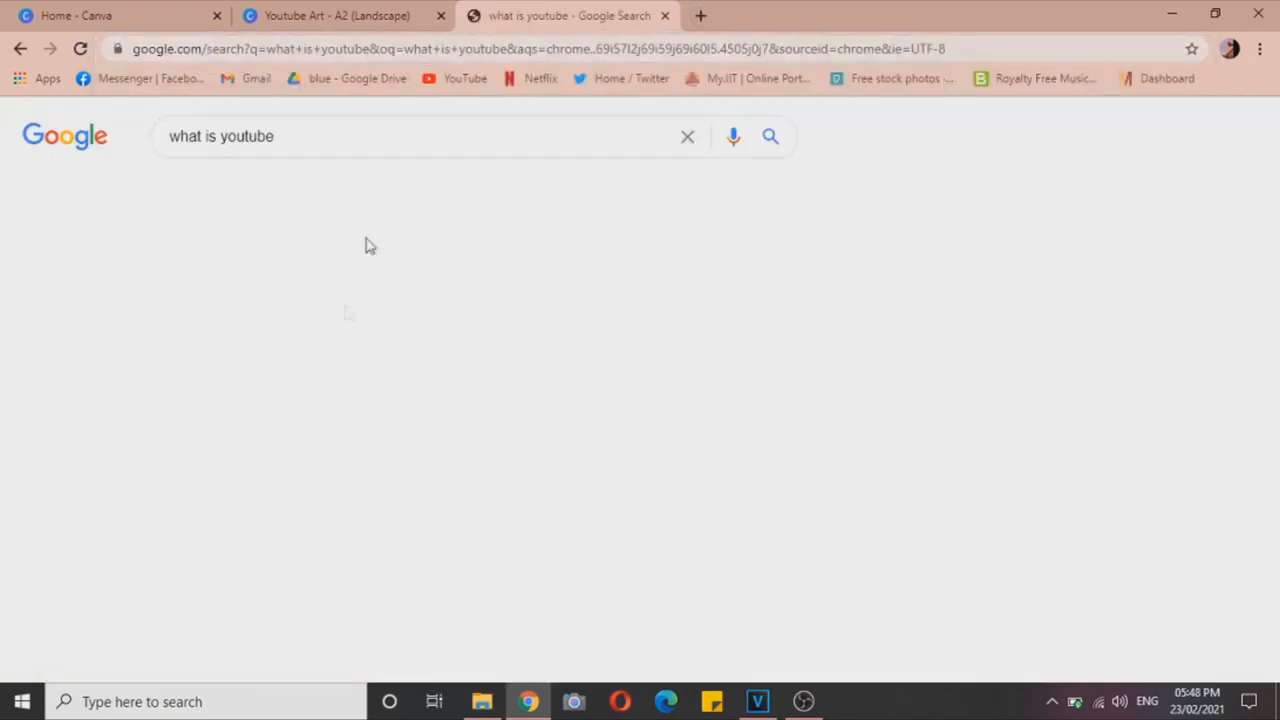
Copy the first sentence of Google's YouTube description, from "YouTube is an American" to "San Bruno, California.", and return to the Canva design.
left_click_drag(853, 469, 1090, 497)
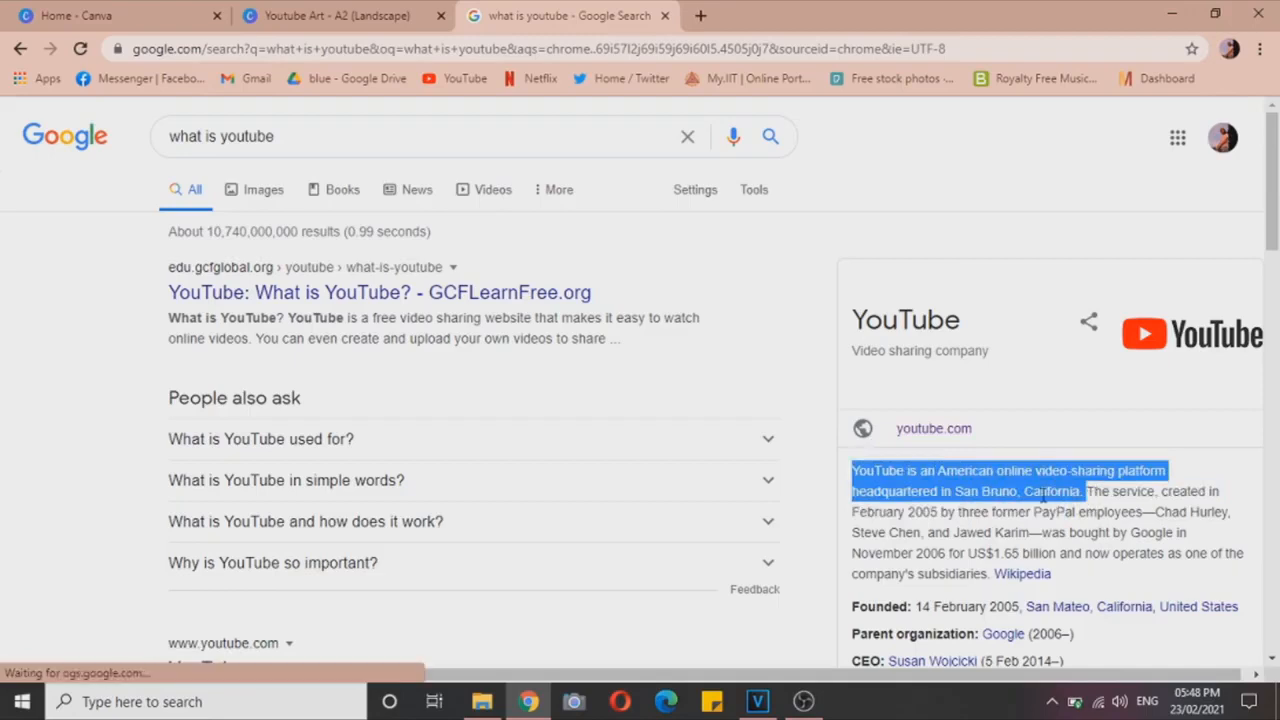
left_click(1044, 494)
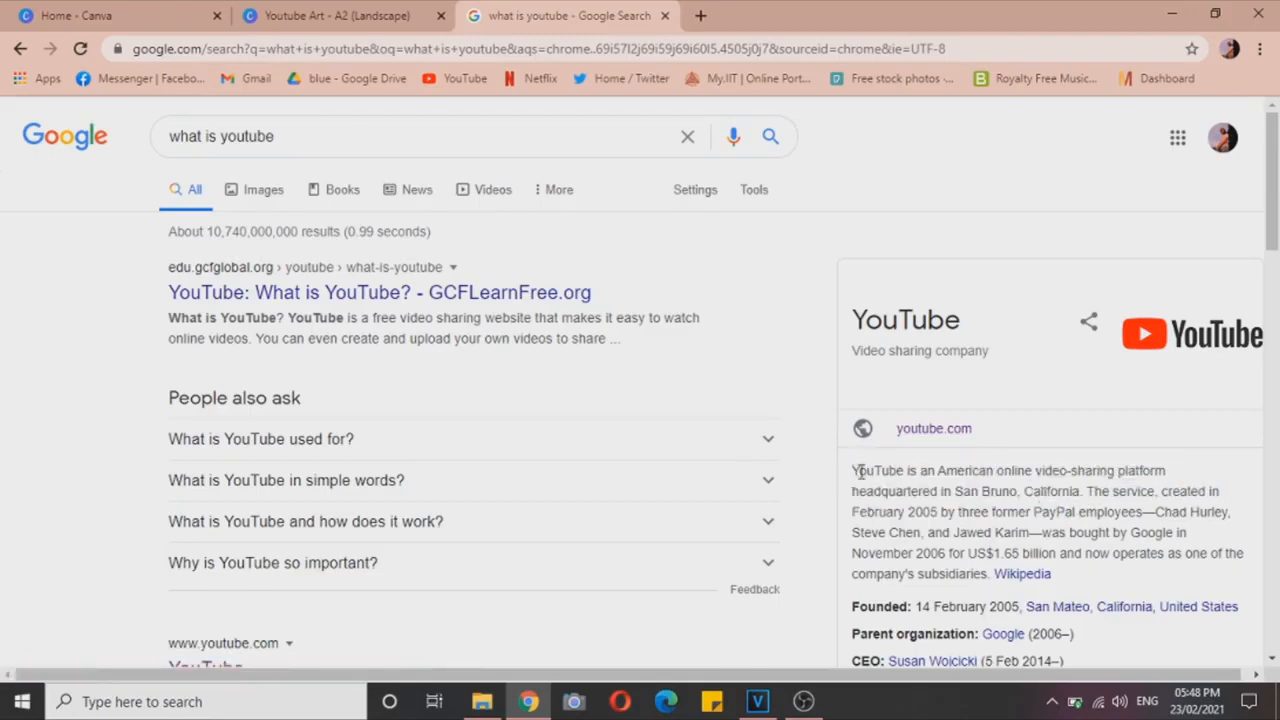
left_click_drag(858, 472, 1048, 491)
left_click(873, 470)
left_click_drag(853, 470, 1052, 494)
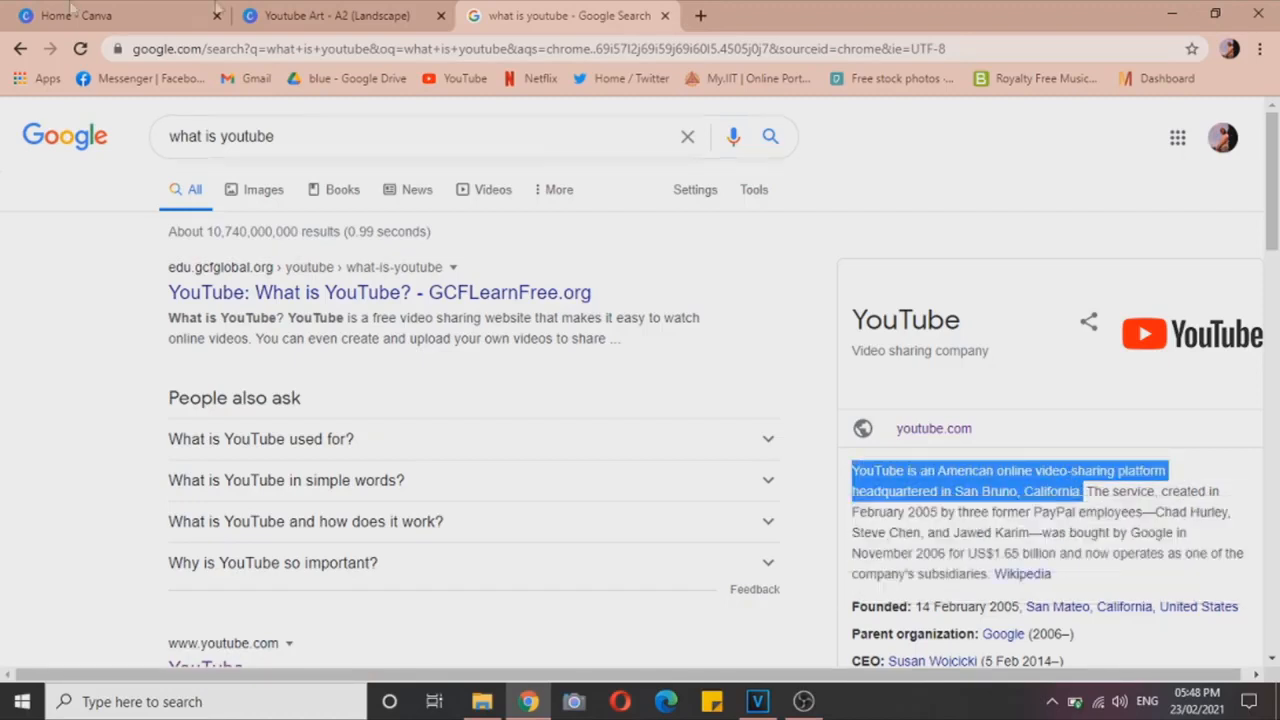
key("ctrl+1")
key("ctrl+2")
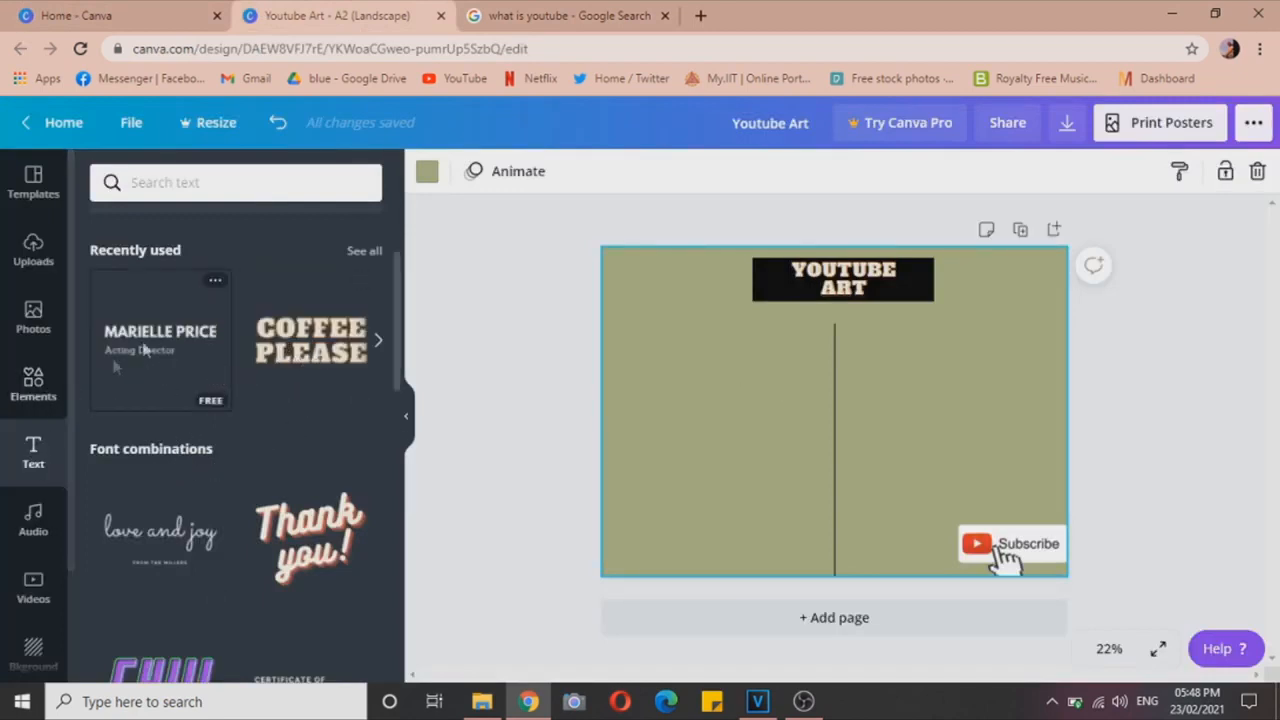
Add the recently used name-and-job-title text style, remove its subtitle and replace its heading with the copied YouTube sentence.
left_click(155, 374)
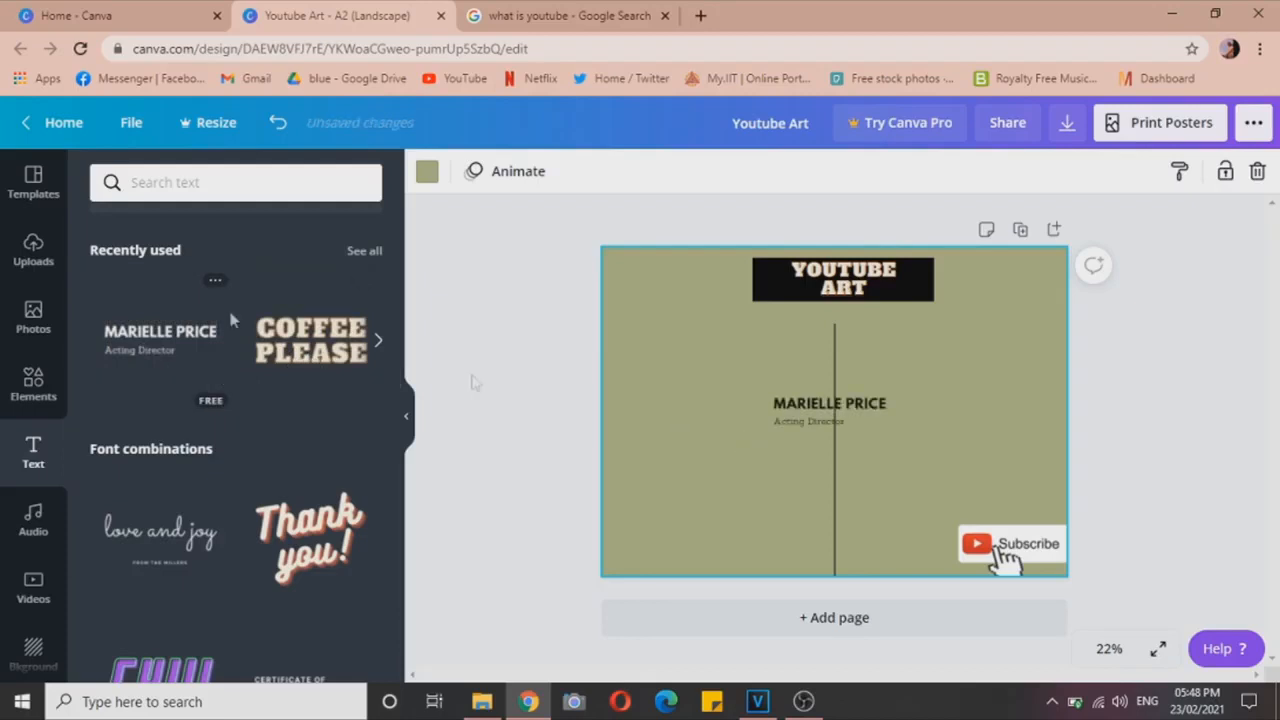
left_click(809, 408)
right_click(813, 425)
left_click(826, 380)
double_click(828, 402)
type("V")
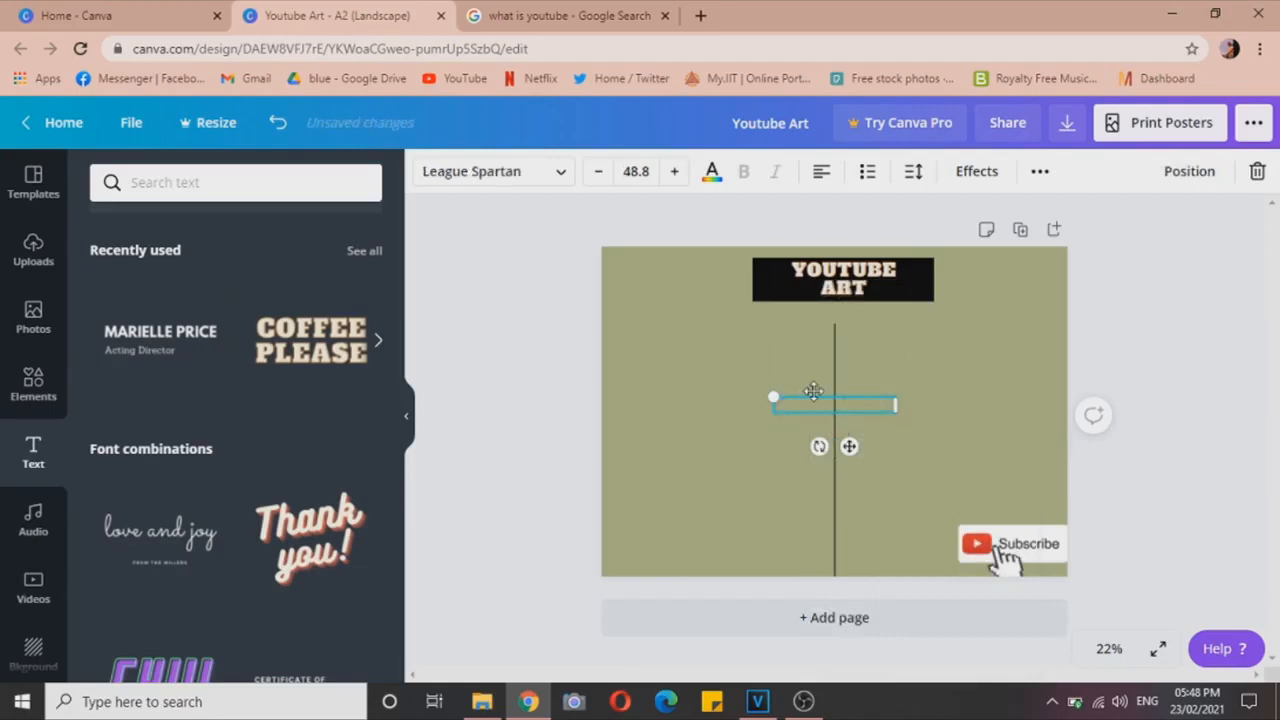
key("ctrl+v")
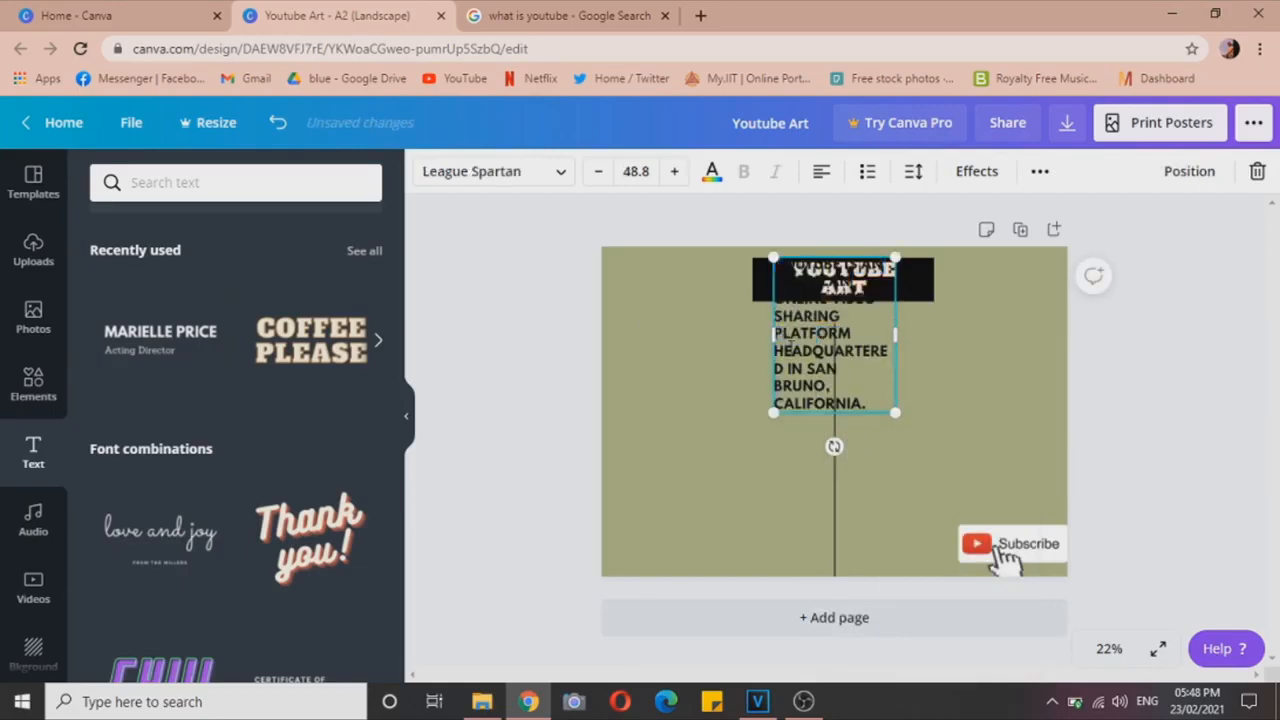
Widen the pasted paragraph, reduce it to font size 27.3 and place it in the upper part of the poster's left half.
left_click_drag(768, 333, 706, 372)
left_click(890, 440)
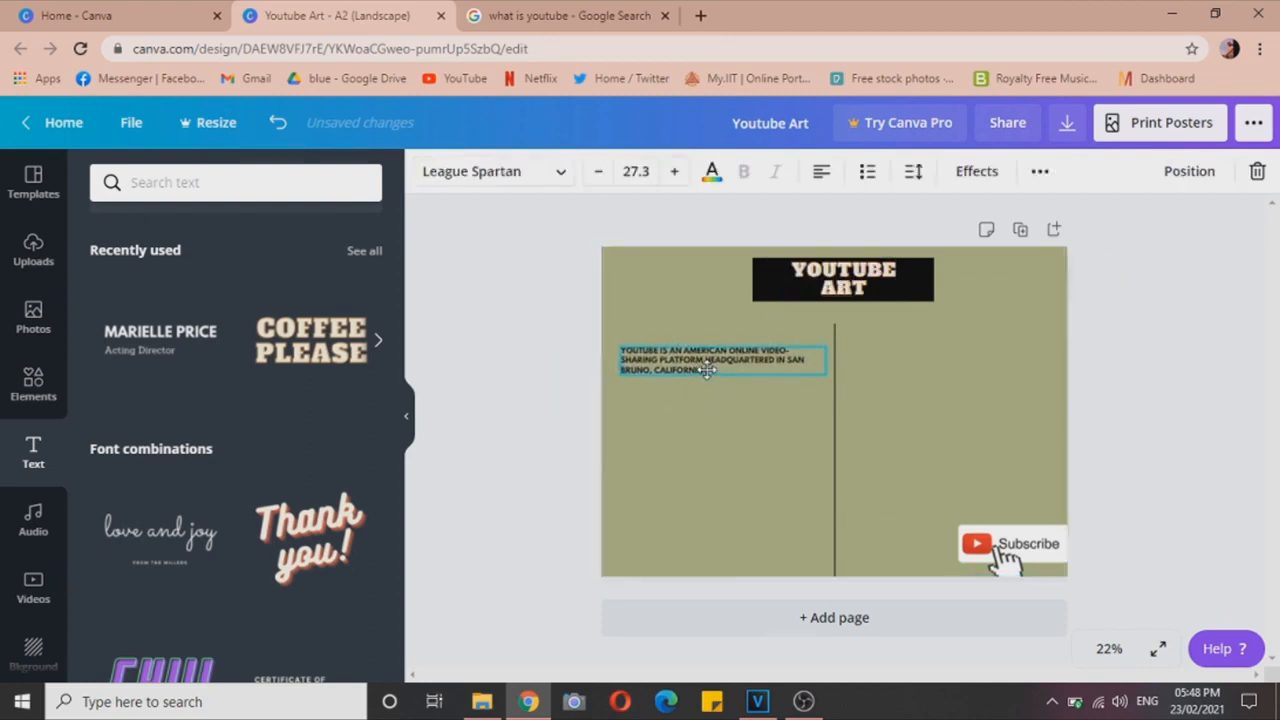
left_click(652, 495)
left_click(33, 383)
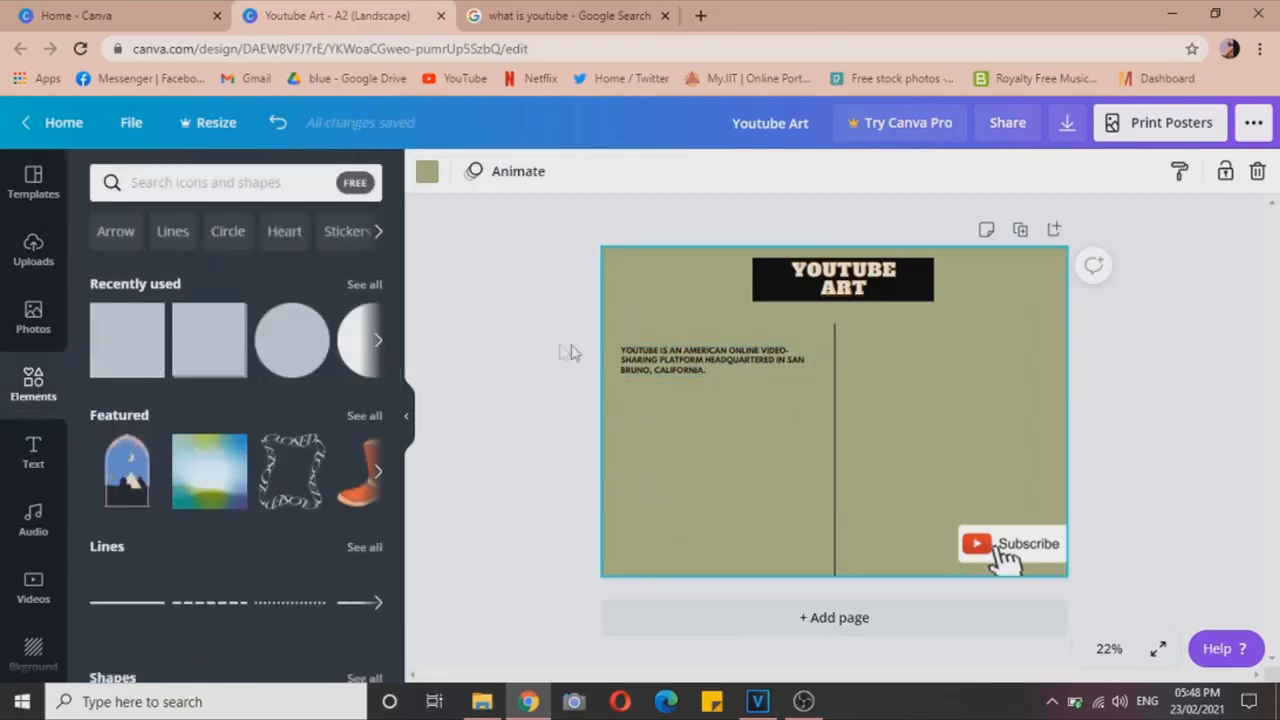
left_click(130, 350)
left_click_drag(816, 320, 604, 494)
key("Delete")
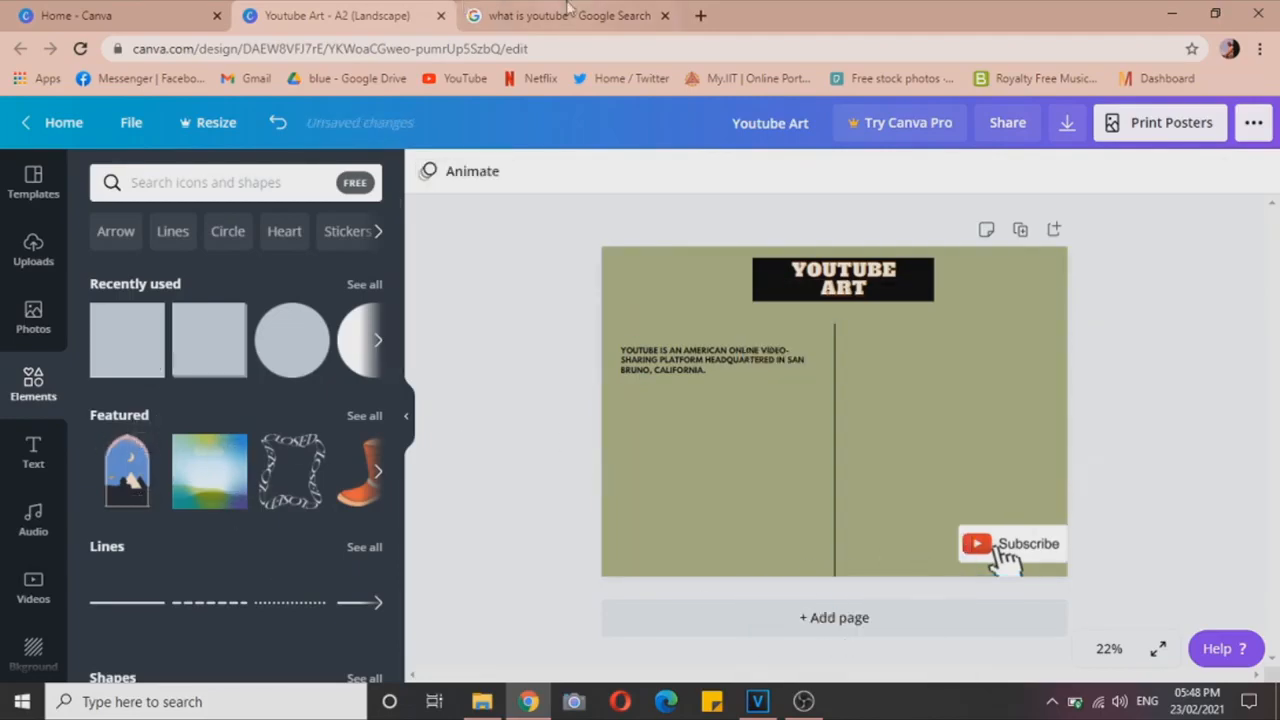
Copy more YouTube descriptions from the Google results and add them as two text blocks below the first paragraph.
left_click(467, 12)
left_click_drag(170, 553, 216, 592)
right_click(216, 568)
left_click(240, 580)
left_click(337, 15)
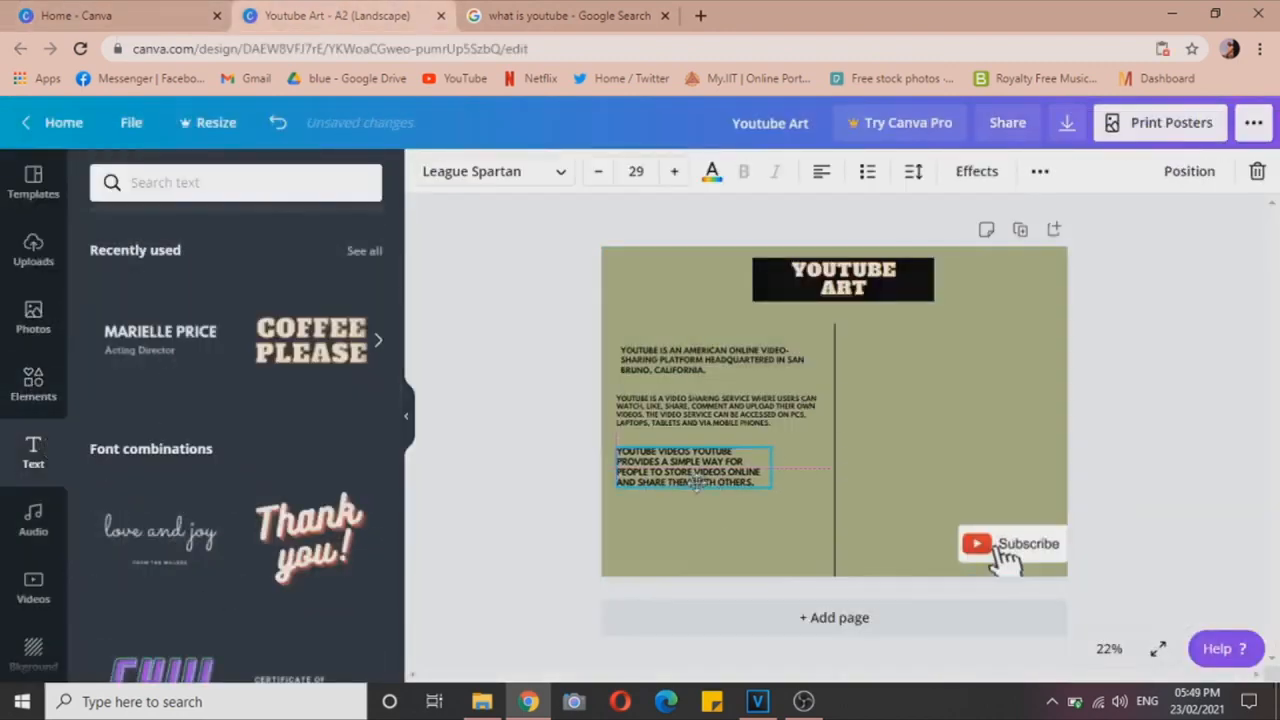
Align the first paragraph's left edge with the two below it and move the Subscribe image to the lower left of the dividing line.
left_click(786, 471)
left_click_drag(689, 372, 685, 374)
left_click(835, 496)
left_click(784, 492)
left_click_drag(1012, 544, 783, 546)
left_click(956, 553)
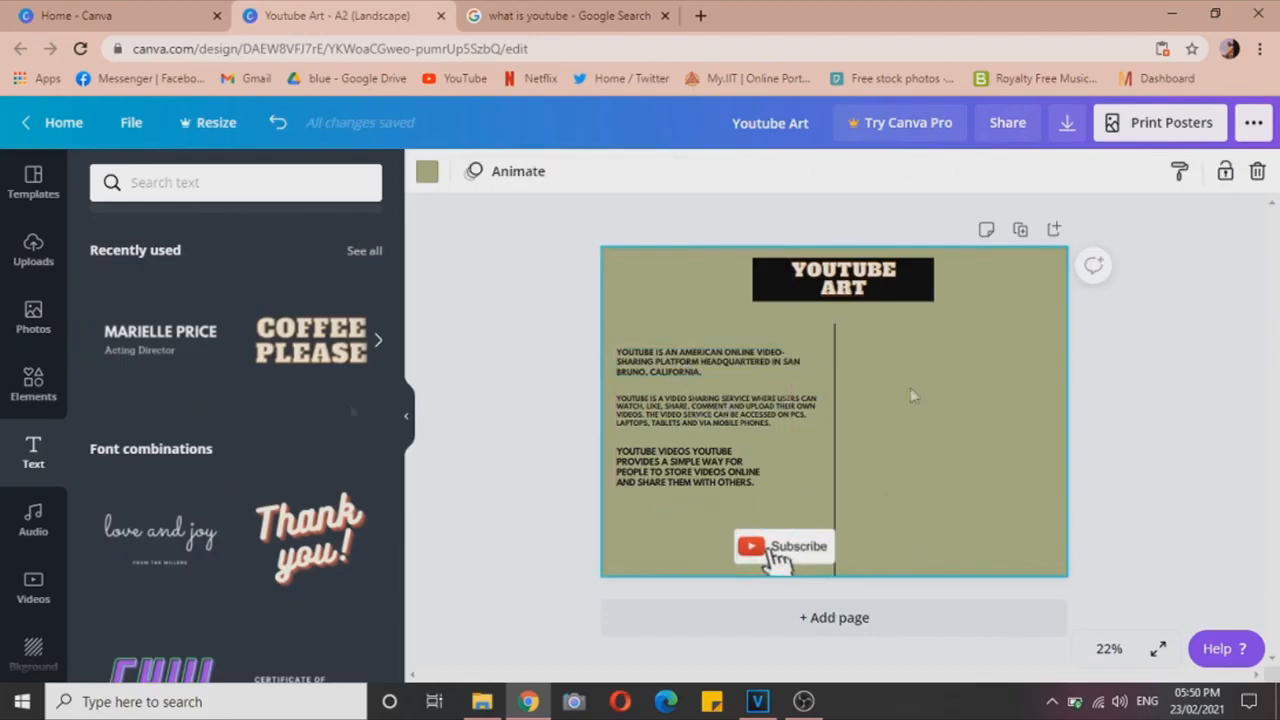
Add a triangle shape, shrink and rotate it, and fit it into the page's bottom-right corner.
left_click(33, 380)
left_click(378, 340)
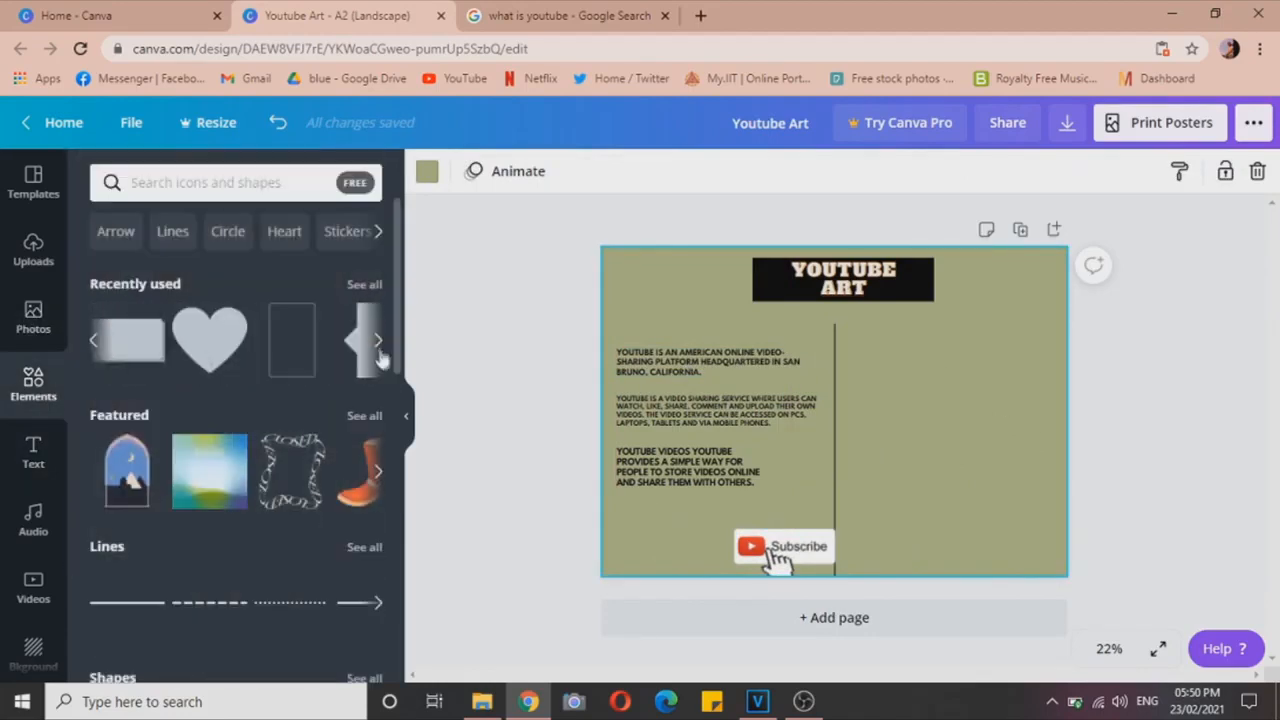
scroll(240, 450, "down", 5)
left_click(291, 358)
left_click_drag(815, 415, 895, 455)
left_click(982, 361)
left_click_drag(955, 488, 1027, 550)
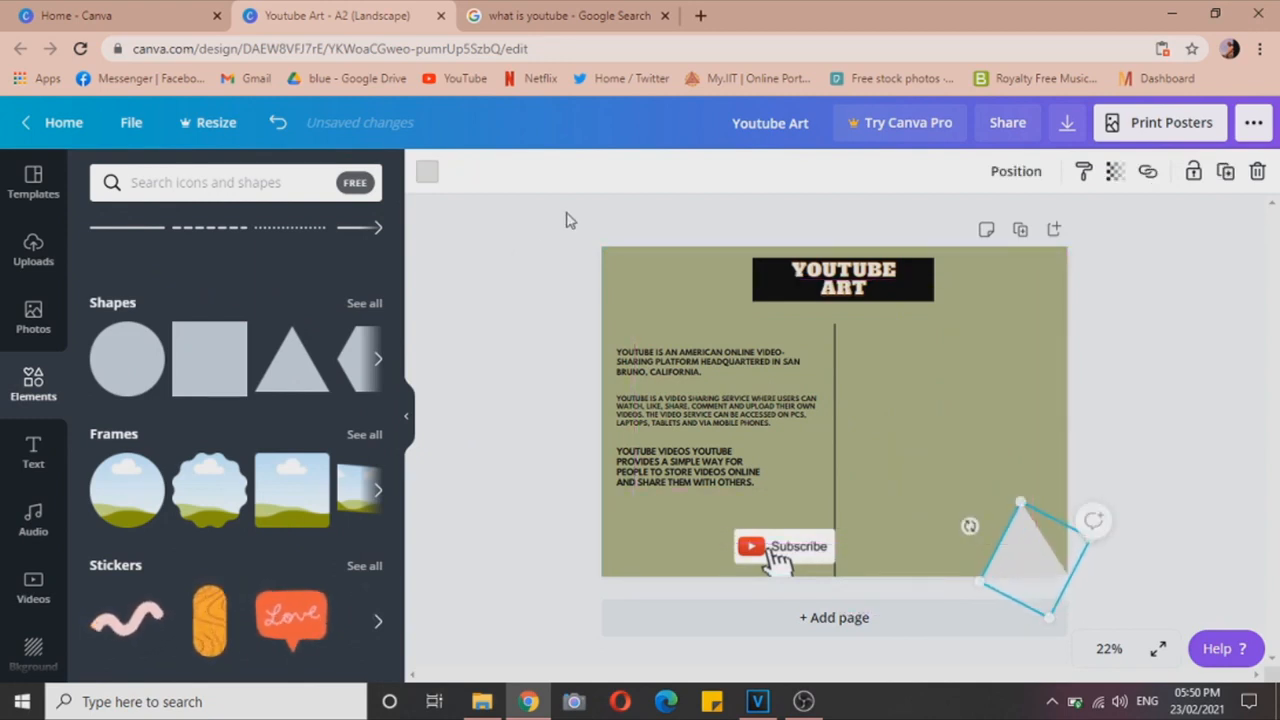
Recolour the corner triangle dark grey and the title banner rectangle medium grey from the default colors.
left_click(427, 168)
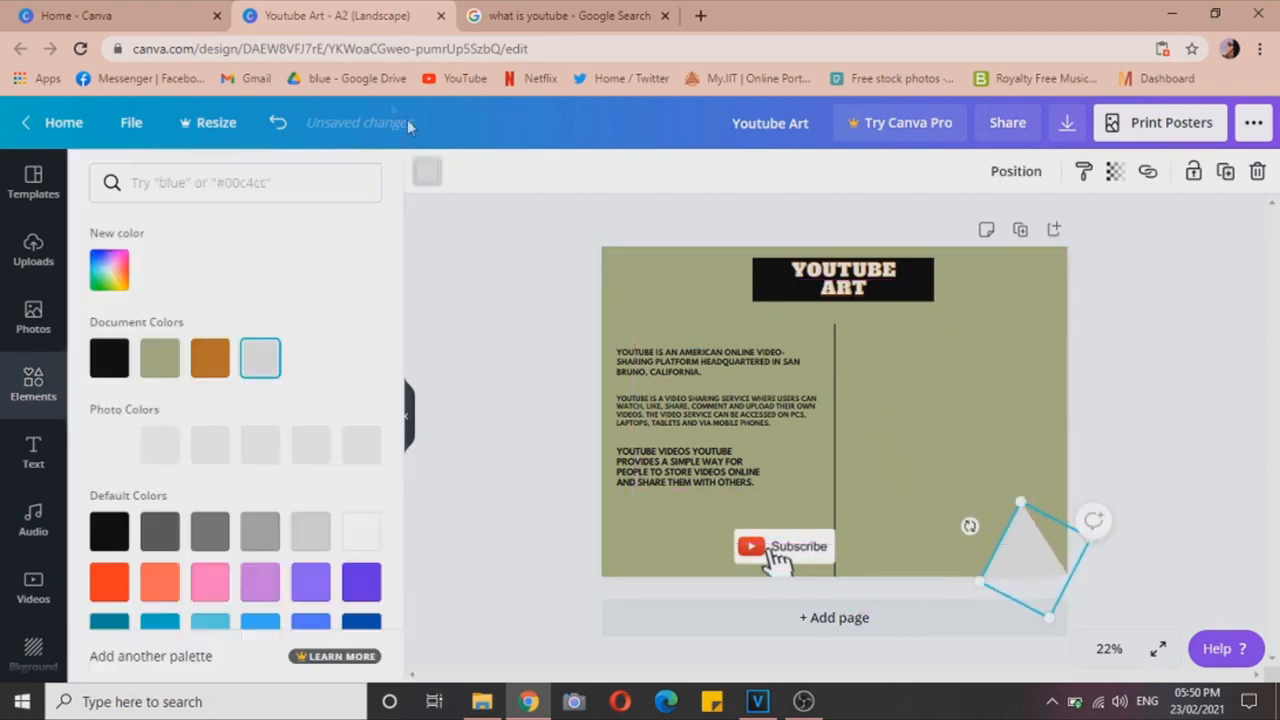
left_click(163, 548)
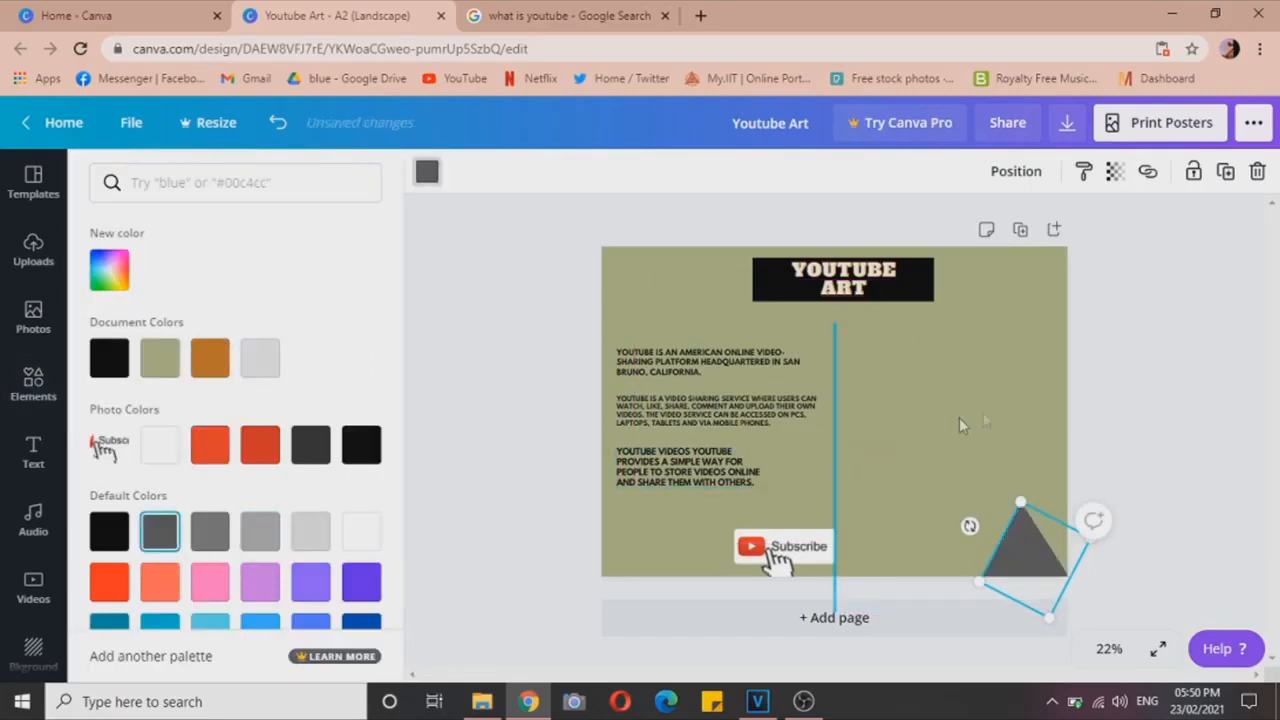
left_click(845, 283)
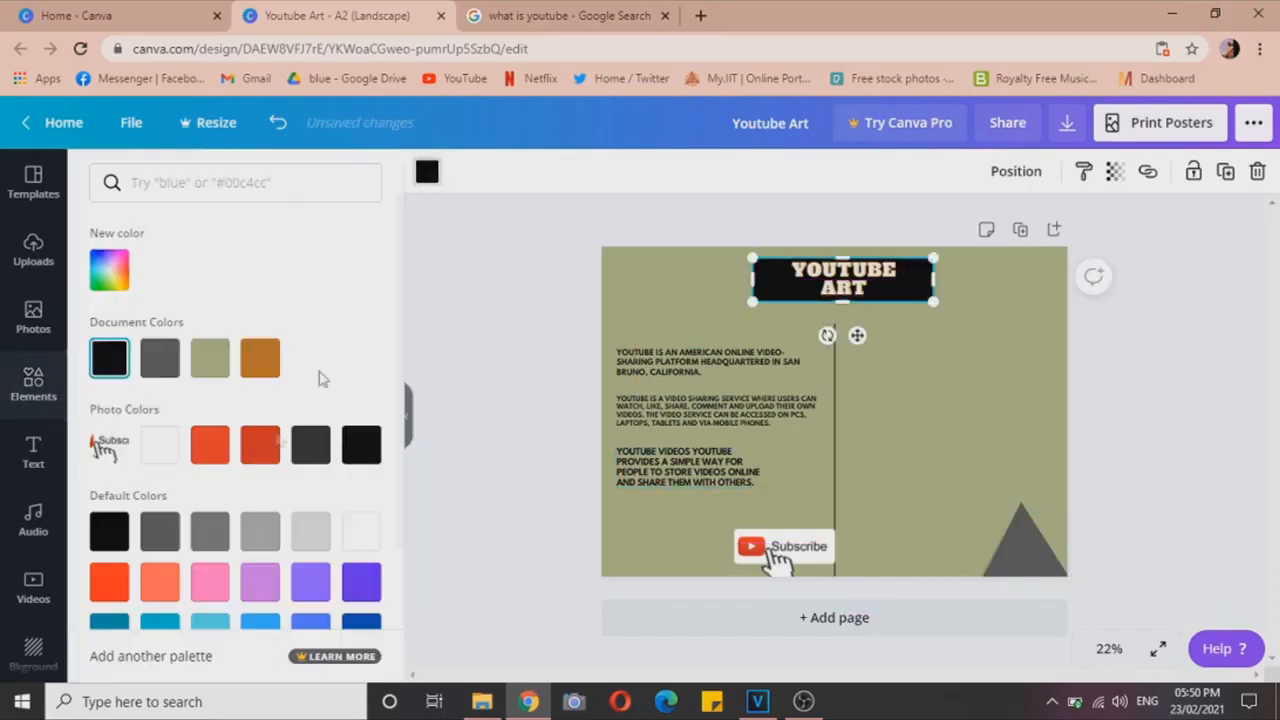
left_click(218, 540)
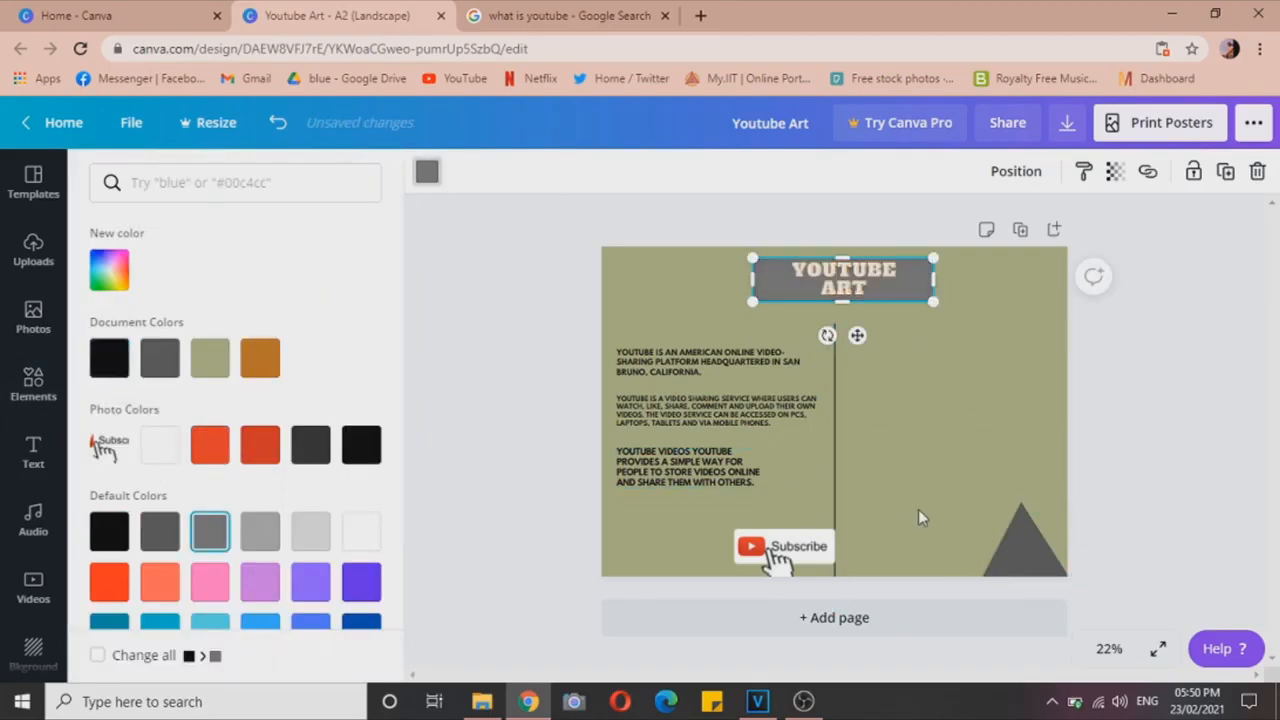
Add a second dark grey triangle, shrink and rotate it, and place it just above the corner triangle.
left_click(33, 385)
left_click(291, 360)
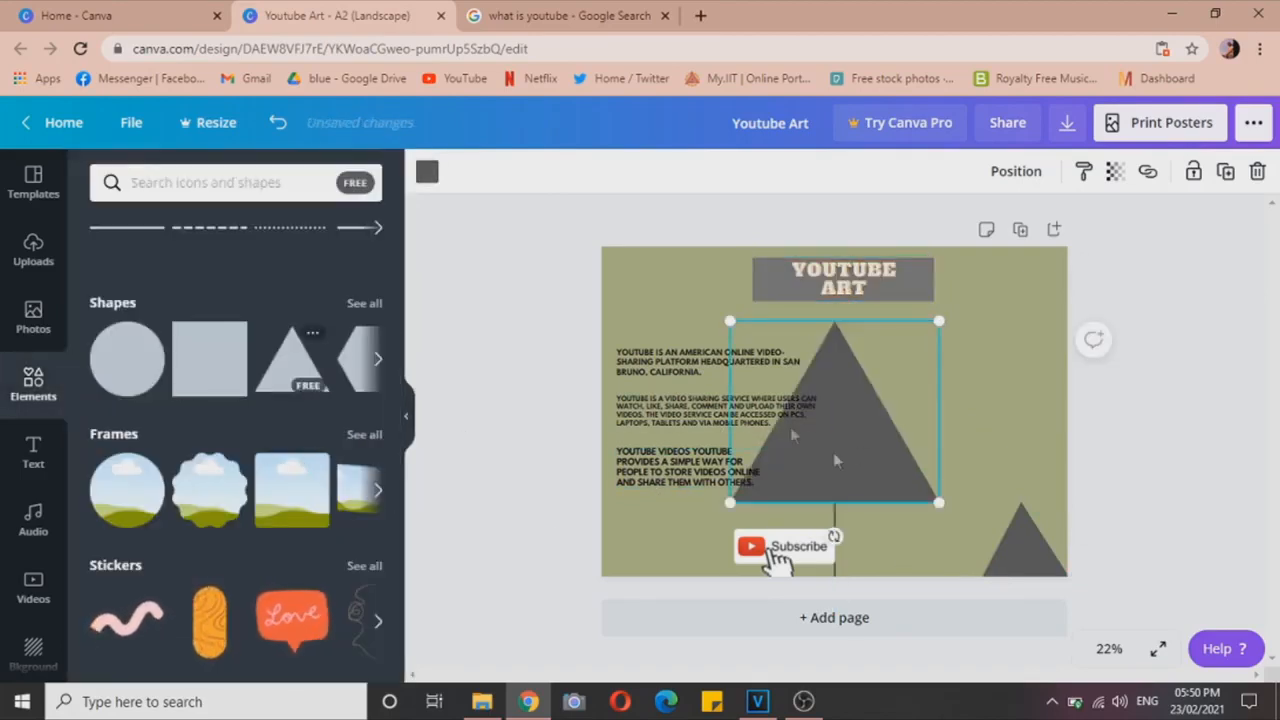
left_click_drag(934, 321, 820, 424)
left_click_drag(775, 537, 736, 432)
left_click_drag(769, 484, 1030, 492)
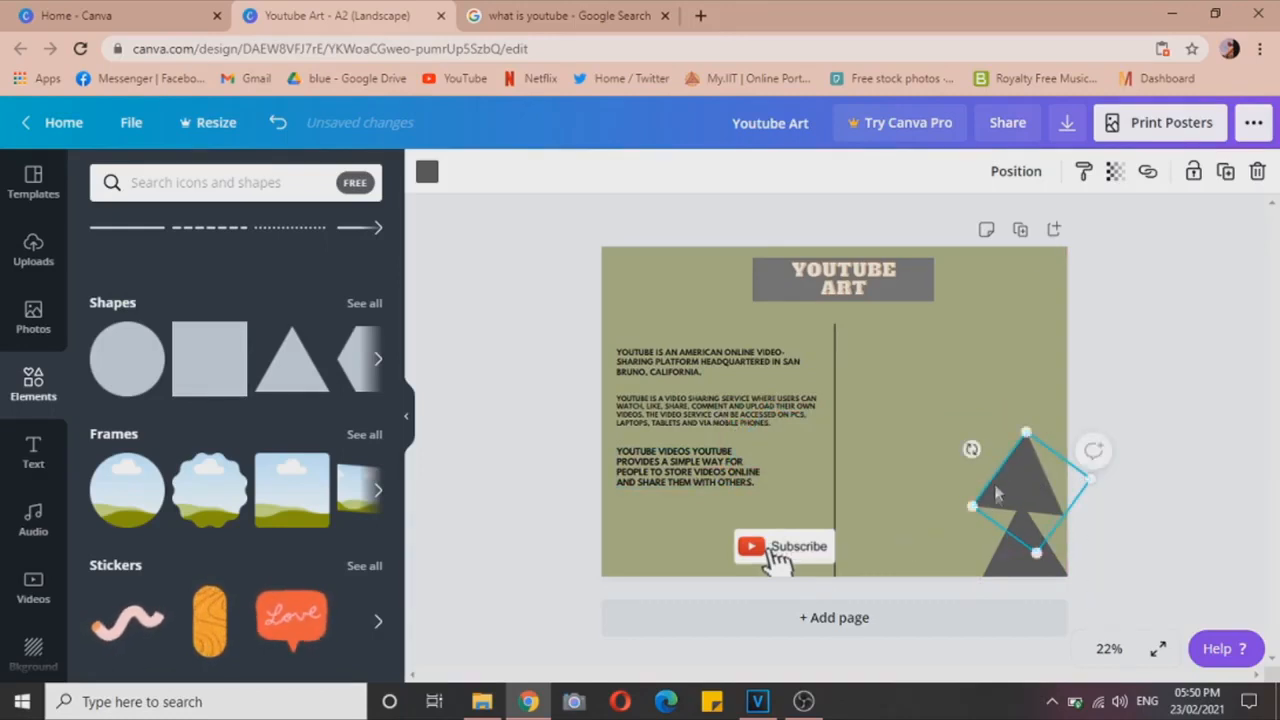
Rotate and move the second triangle so it overlaps the first and fills the gap at the page's right edge.
left_click_drag(990, 440, 1051, 511)
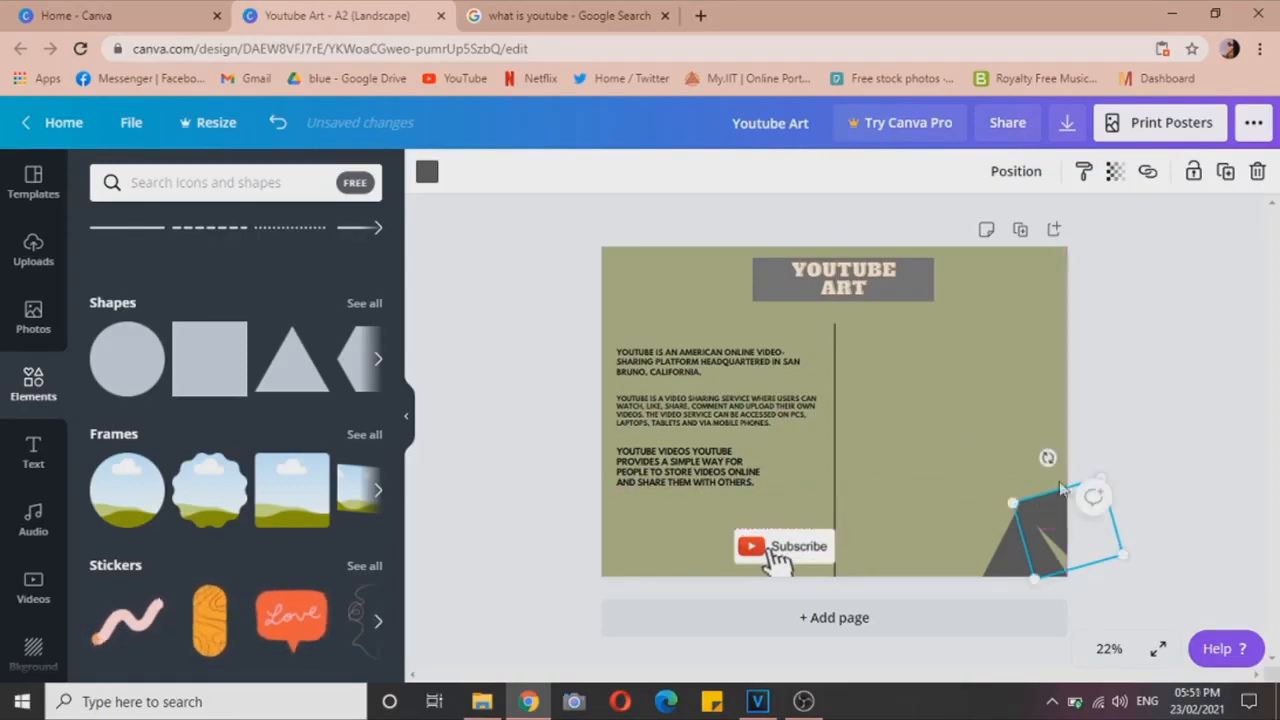
left_click_drag(1045, 458, 1057, 457)
left_click_drag(1058, 505, 1058, 527)
left_click_drag(1058, 461, 1057, 460)
left_click_drag(1050, 528, 1020, 503)
left_click(1045, 480)
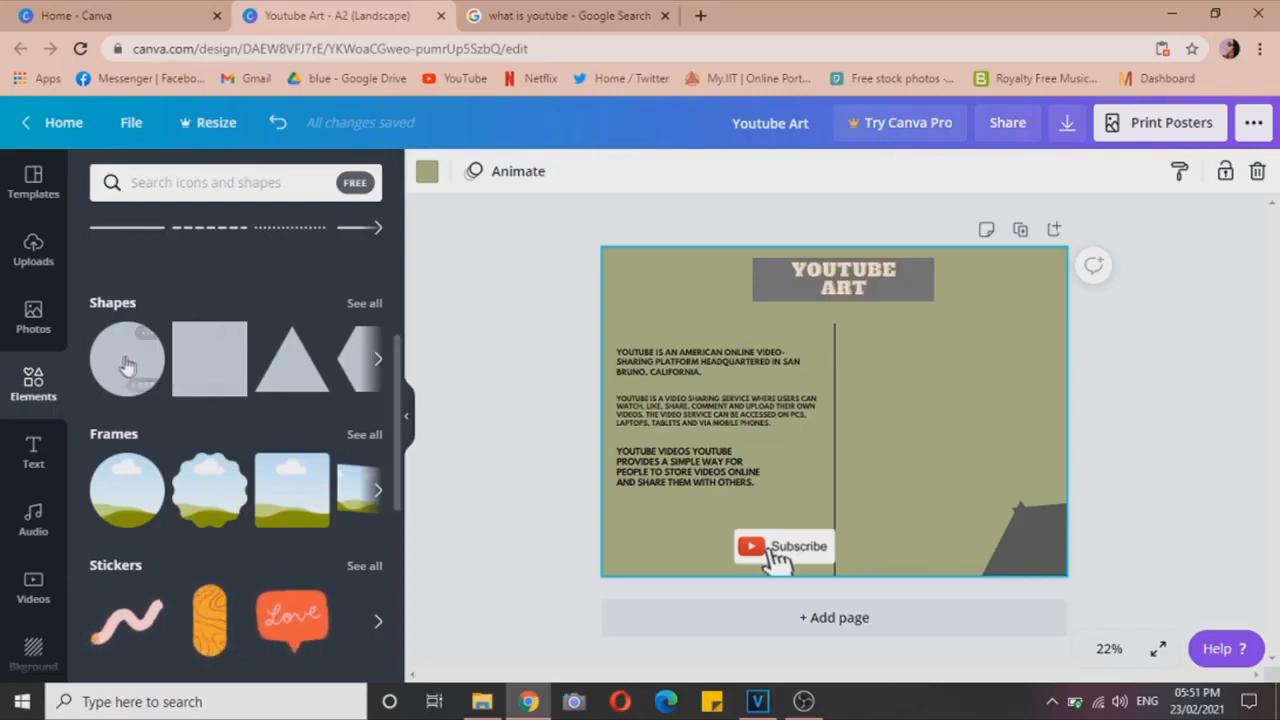
Add the red play button image from the "youtube" photos, shrink it and centre it below the title banner.
left_click(38, 332)
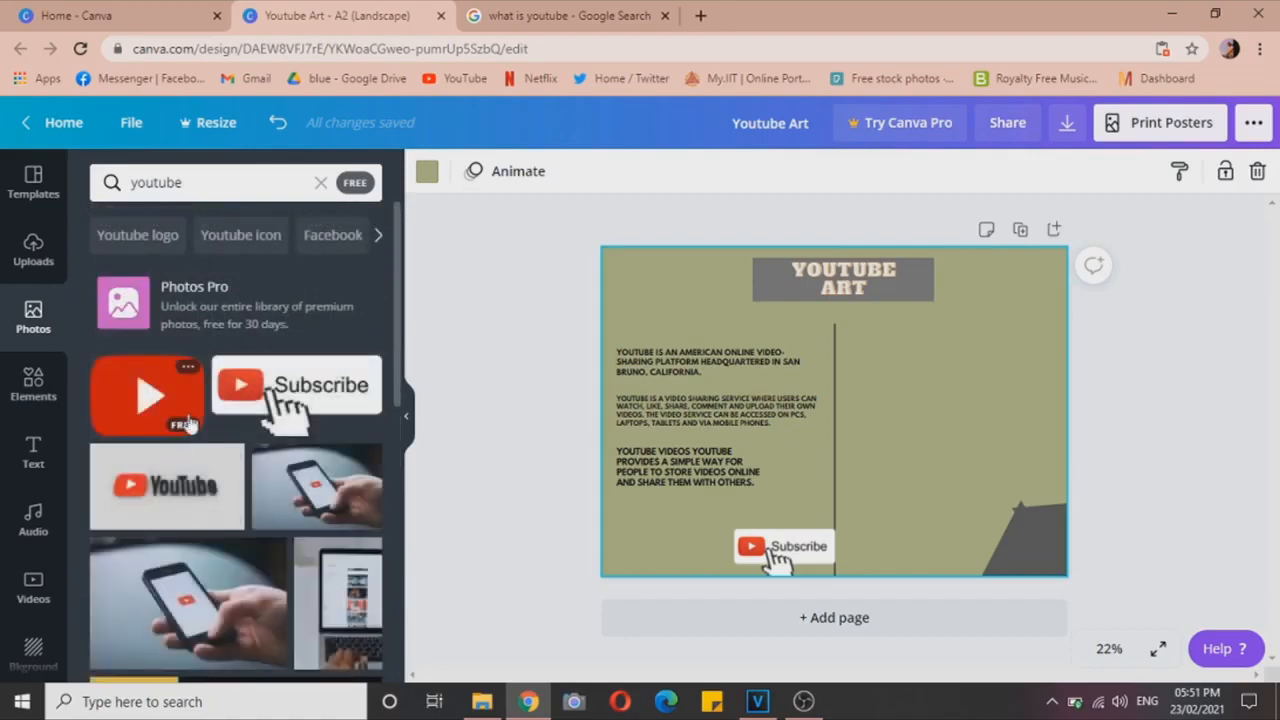
left_click(181, 410)
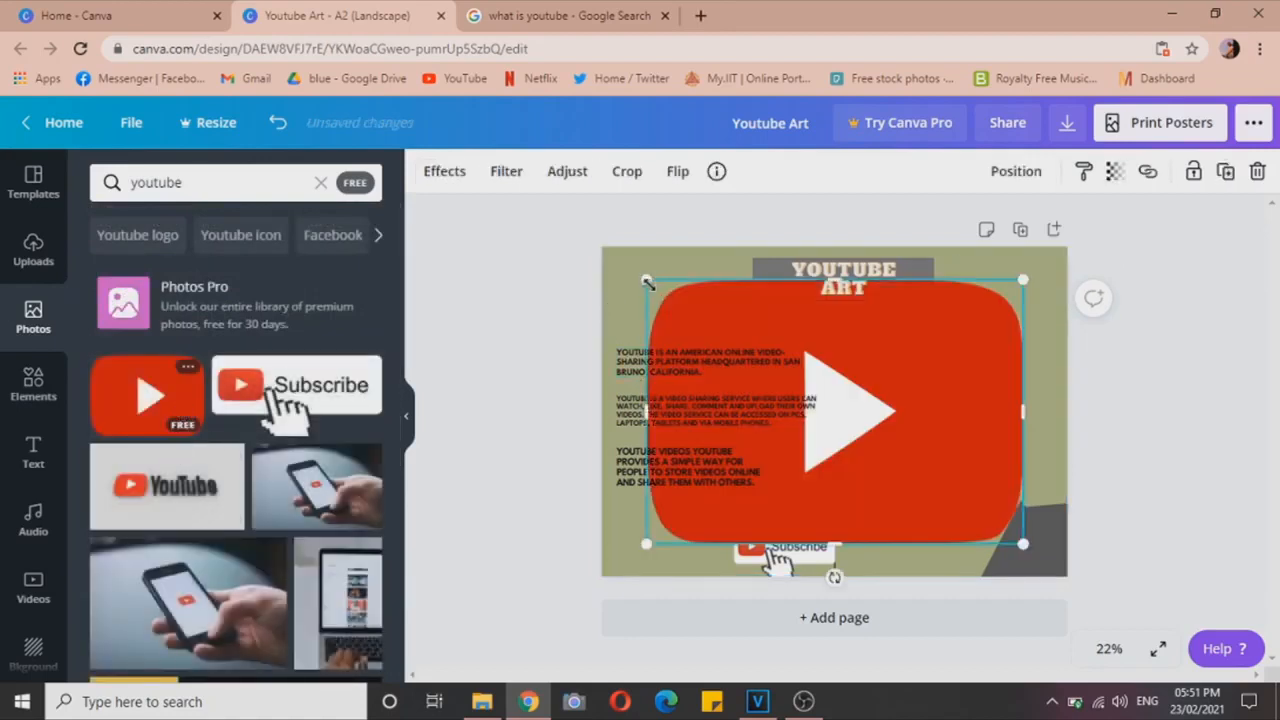
left_click_drag(648, 283, 745, 352)
left_click_drag(908, 477, 859, 447)
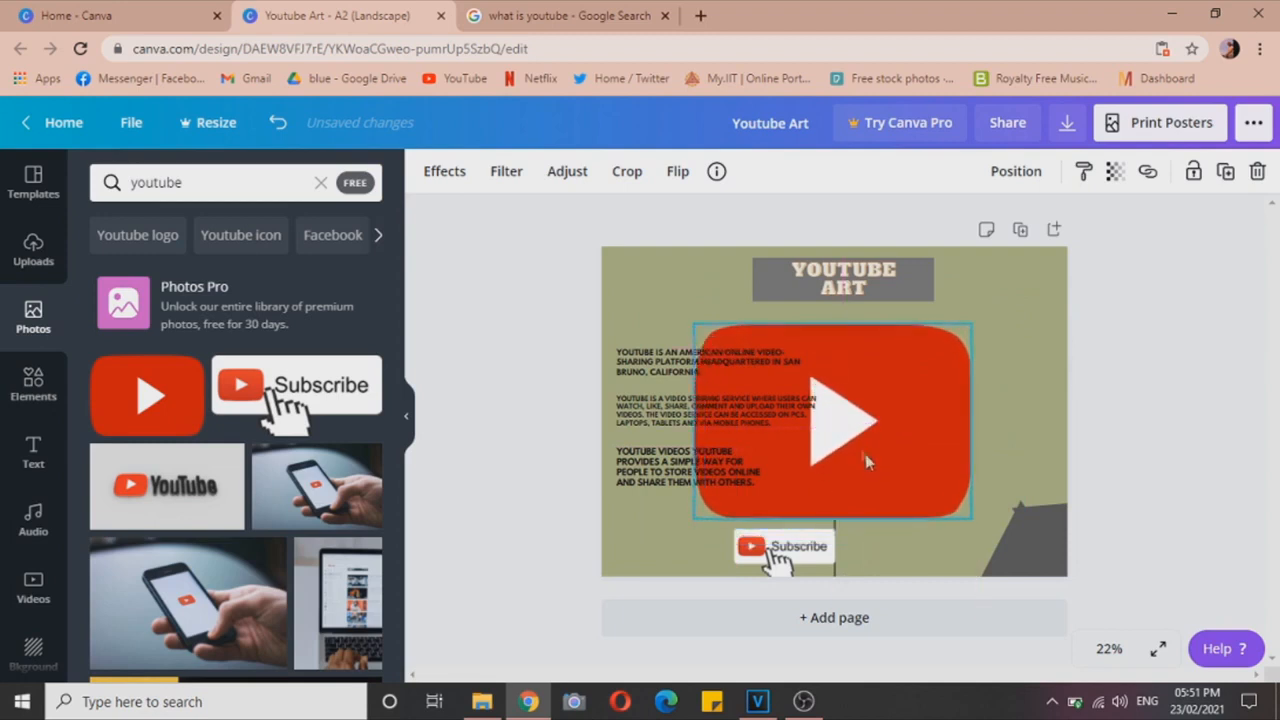
left_click(895, 557)
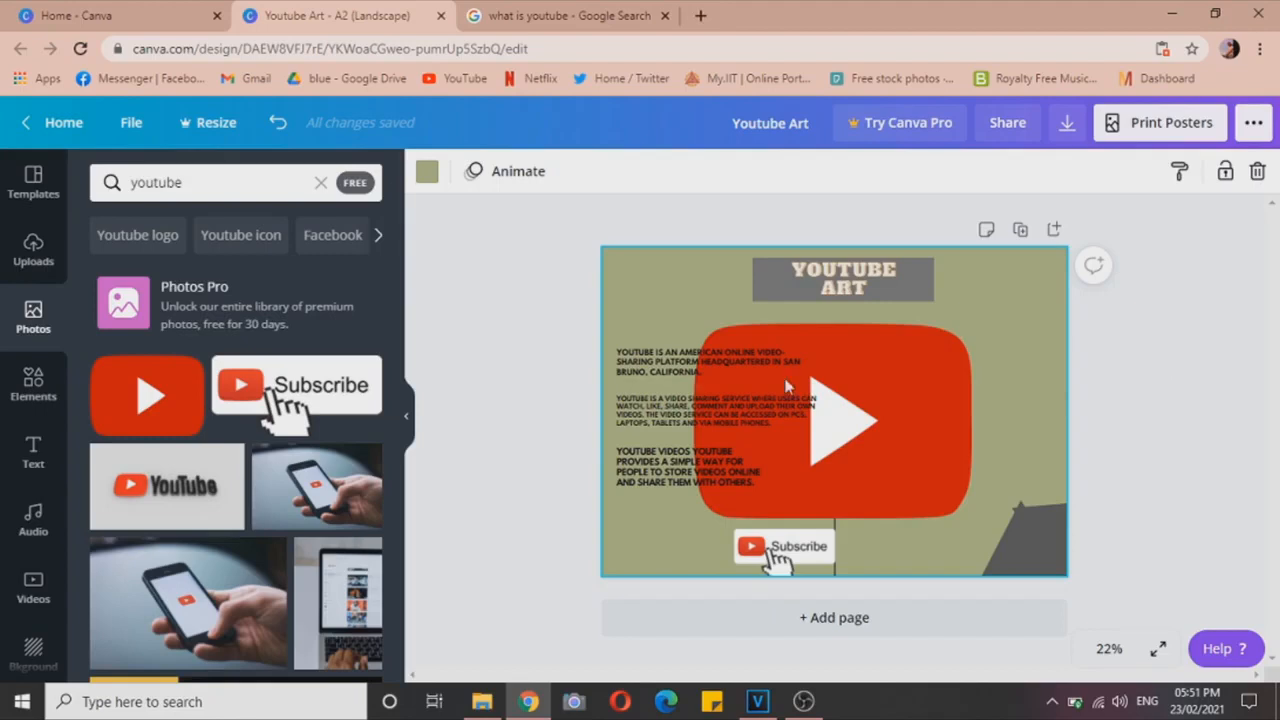
Download the poster as PDF Print without crop marks and bleed.
left_click(1068, 123)
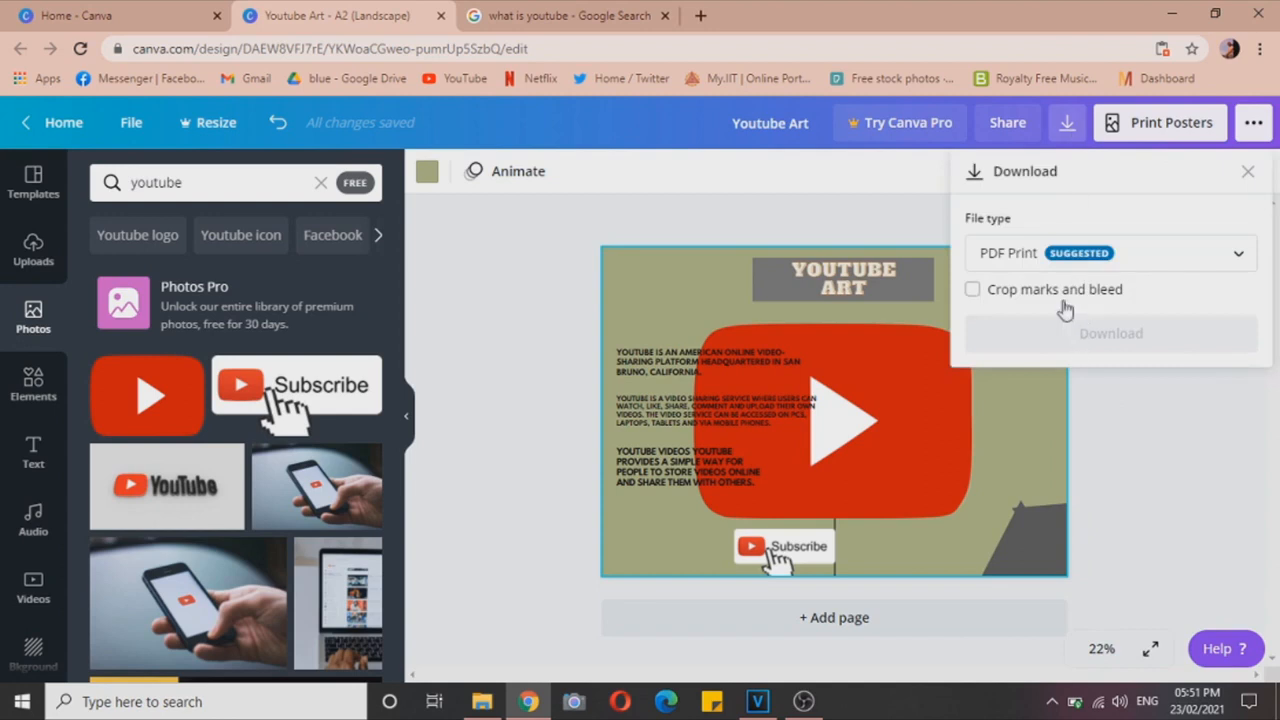
left_click(1068, 322)
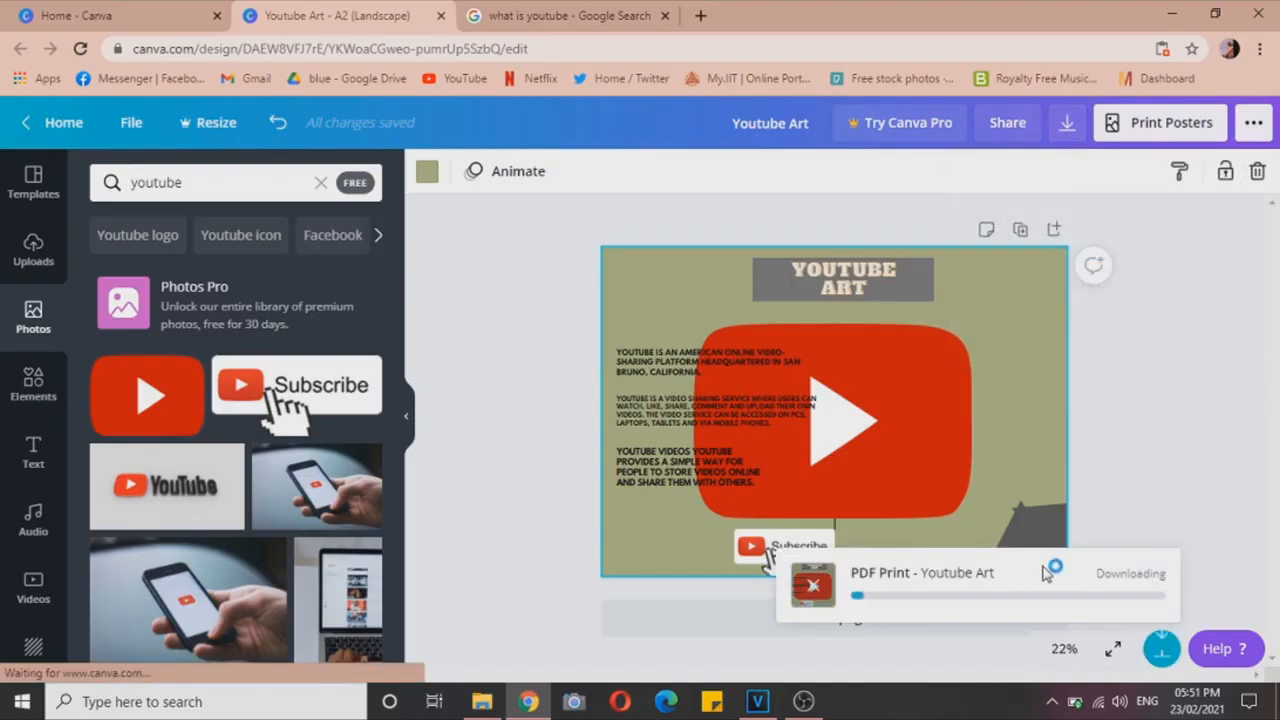